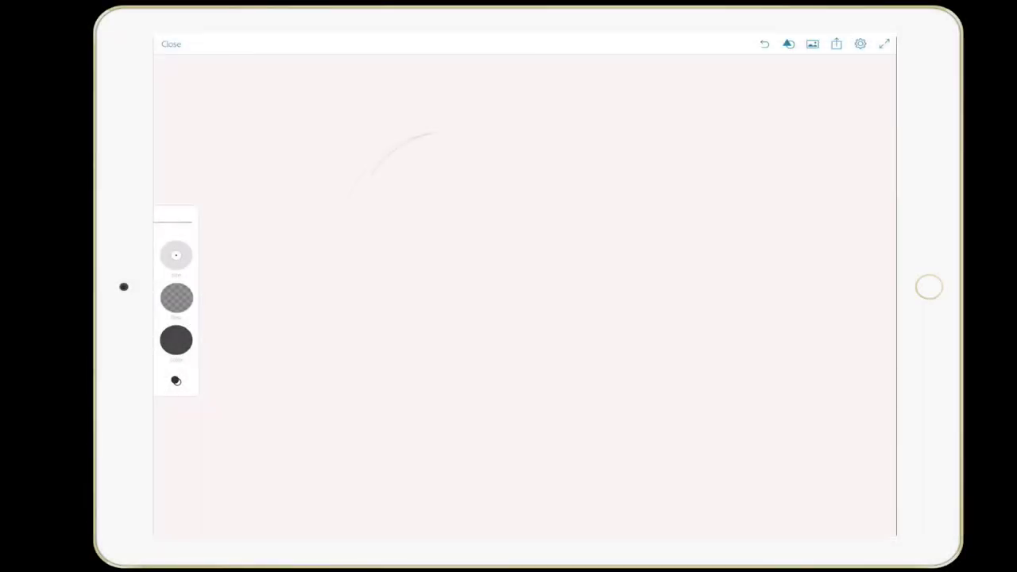
Pencil the parrot's top and lower head outline arcs, then erase the stray inner strokes.
mouse_move(433, 133)
left_mouse_down()
mouse_move(476, 125)
mouse_move(838, 369)
left_mouse_up()
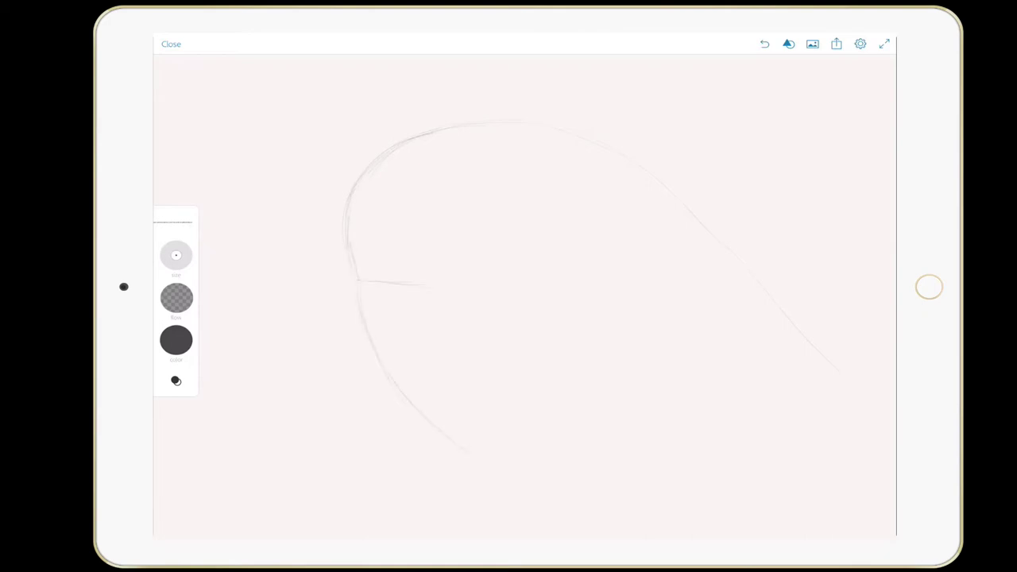
left_click_drag(468, 451, 496, 469)
left_click_drag(466, 292, 467, 314)
left_click(174, 222)
left_click_drag(449, 289, 524, 334)
Sketch the upper beak curve, a line below it, the back of the neck and cheek detail.
left_click_drag(415, 288, 536, 326)
left_click_drag(493, 353, 524, 415)
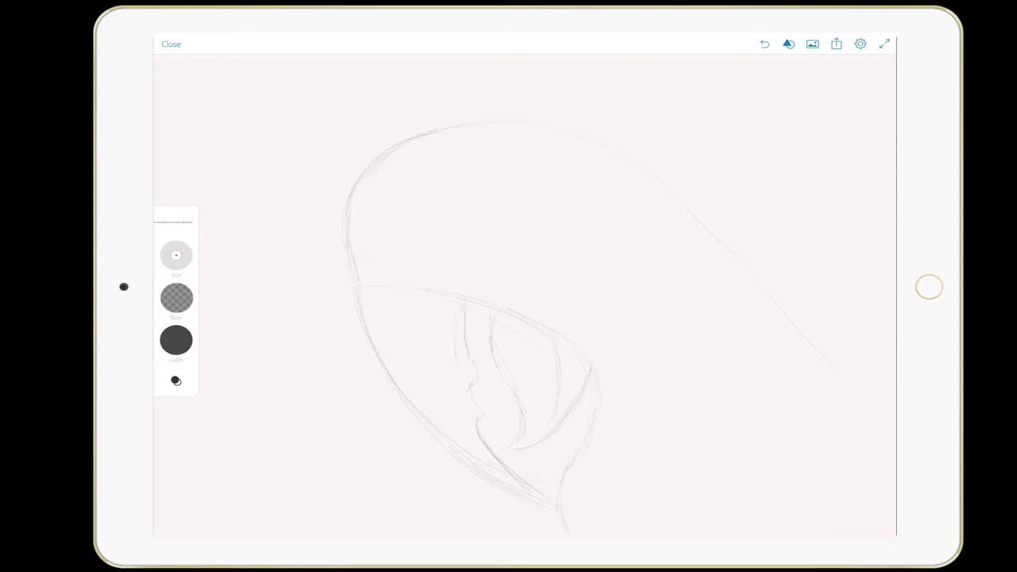
left_click_drag(667, 183, 848, 303)
left_click_drag(528, 243, 556, 262)
Erase the messy lower beak lines and redraw the lower beak curve.
left_click(176, 381)
left_click_drag(541, 428, 477, 489)
left_click_drag(397, 334, 374, 397)
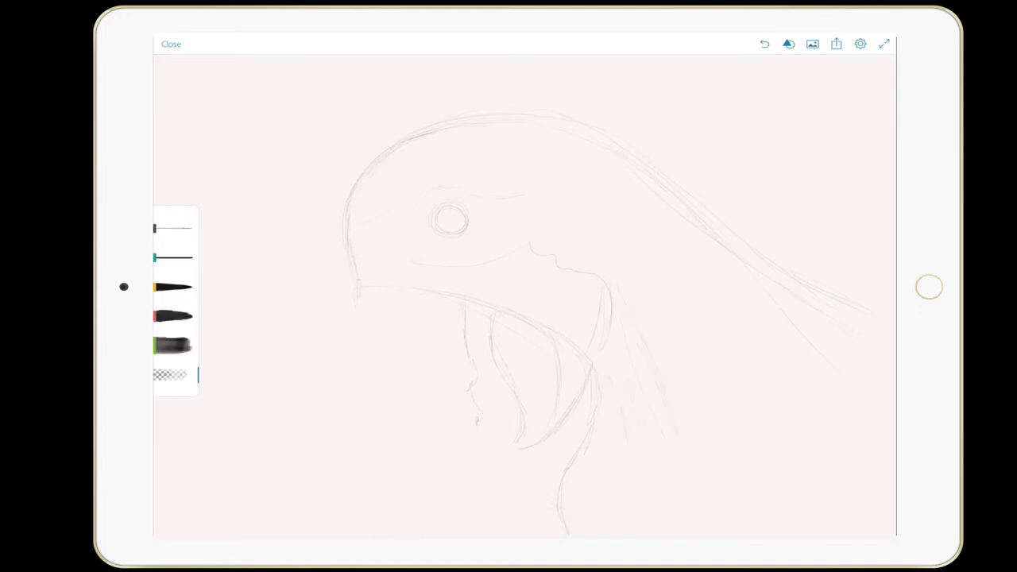
left_click_drag(362, 294, 481, 483)
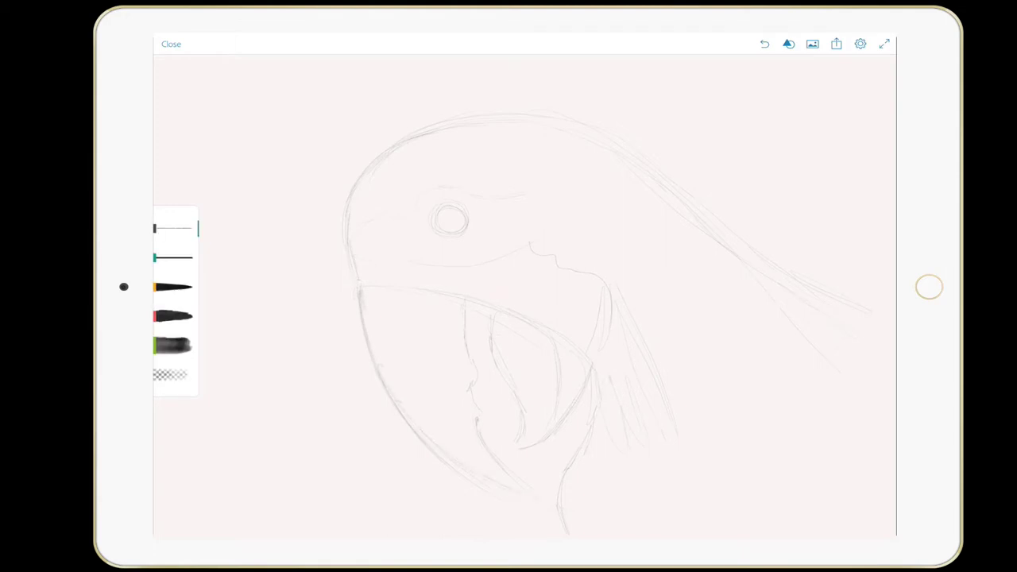
left_click(171, 375)
left_click_drag(403, 415, 472, 486)
left_click(171, 374)
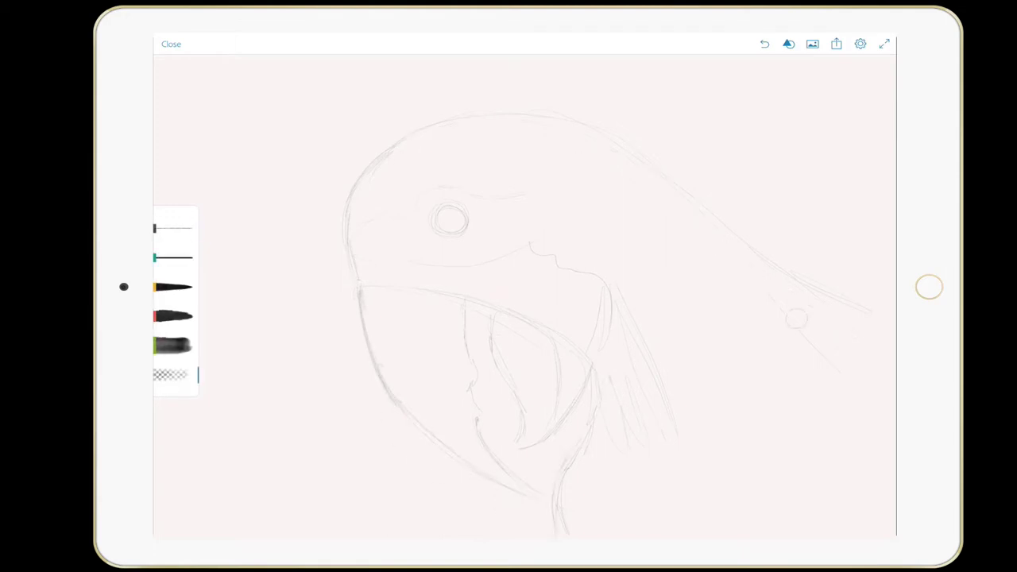
Choose a bright blue as the painting colour.
left_click(171, 374)
mouse_move(277, 349)
left_mouse_down()
mouse_move(293, 358)
mouse_move(255, 360)
mouse_move(262, 363)
left_mouse_up()
left_click(635, 358)
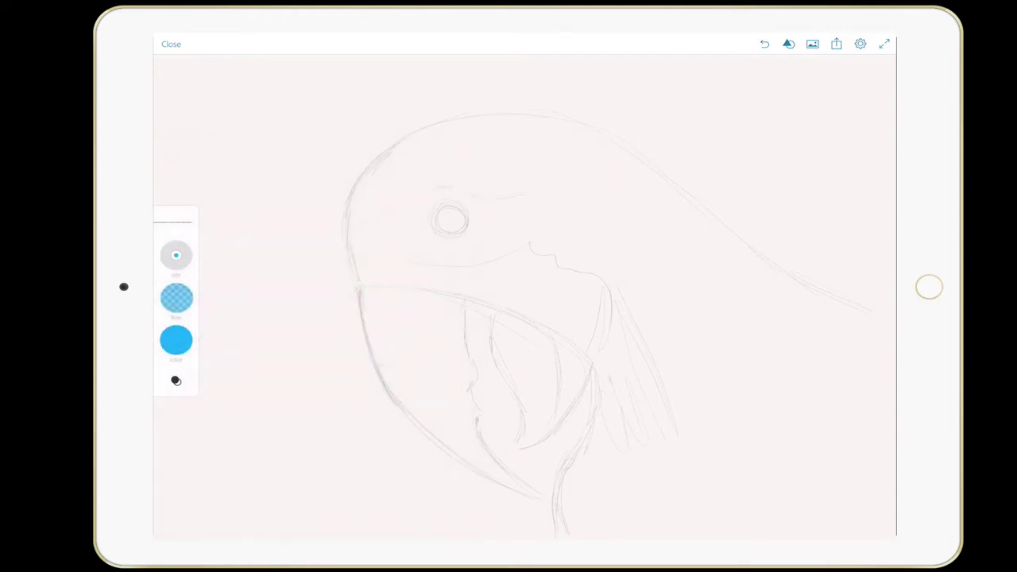
Paint blue watercolour across the top of the head and crown, thickening it.
mouse_move(421, 137)
left_mouse_down()
mouse_move(560, 121)
mouse_move(596, 155)
left_mouse_up()
left_click_drag(528, 131, 636, 163)
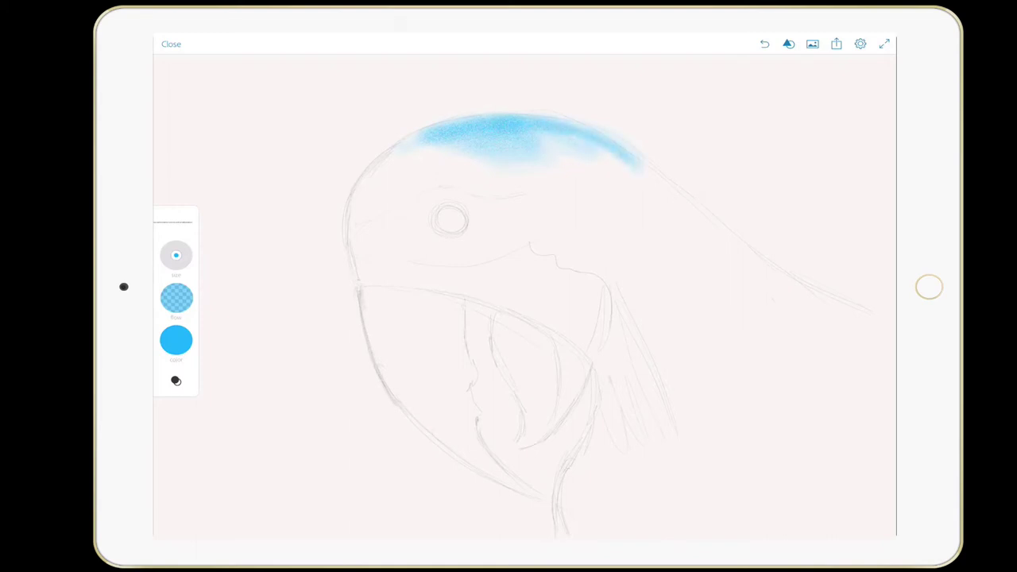
left_click_drag(575, 151, 869, 310)
mouse_move(548, 139)
left_mouse_down()
mouse_move(647, 214)
mouse_move(560, 146)
left_mouse_up()
mouse_move(396, 151)
left_mouse_down()
mouse_move(568, 155)
mouse_move(635, 214)
mouse_move(735, 252)
left_mouse_up()
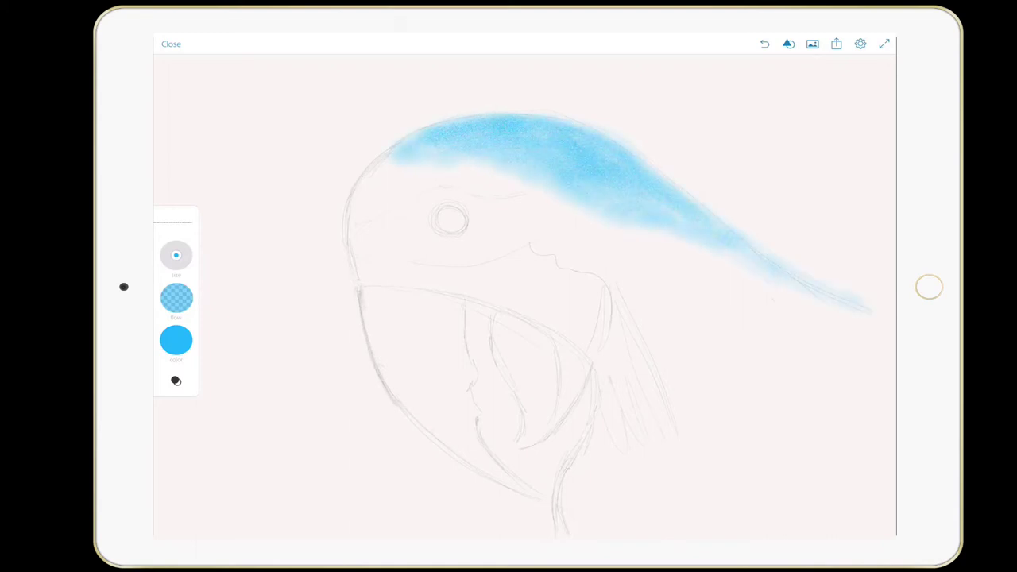
left_click_drag(679, 224, 794, 290)
mouse_move(632, 224)
left_mouse_down()
mouse_move(712, 269)
mouse_move(826, 309)
left_mouse_up()
scroll(492, 286, "down", 2)
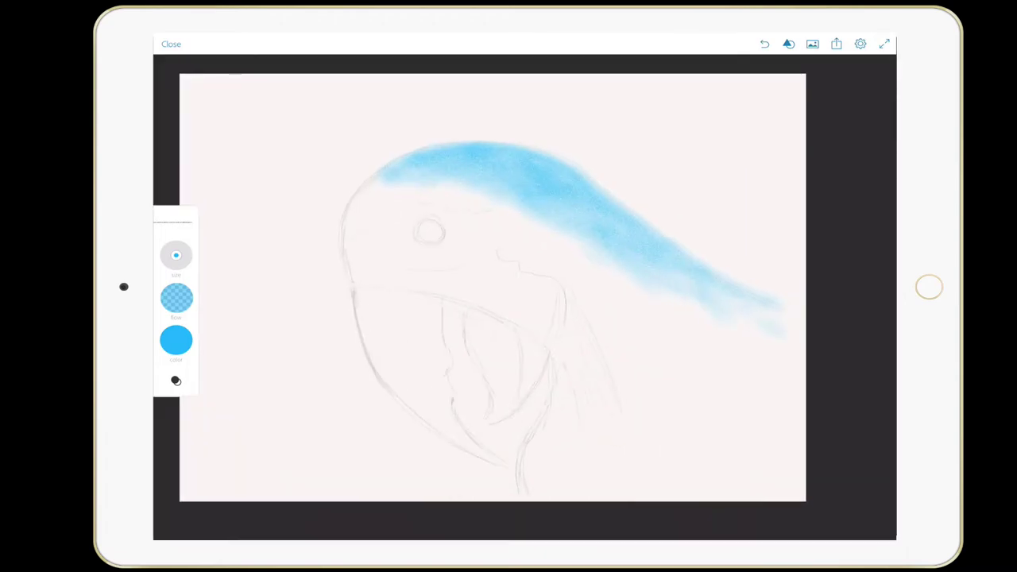
Paint blue down the back of the neck, over the lower-right wing and below the beak.
left_click_drag(748, 318, 800, 362)
left_click_drag(741, 346, 714, 480)
left_click_drag(767, 356, 791, 484)
left_click_drag(713, 380, 699, 486)
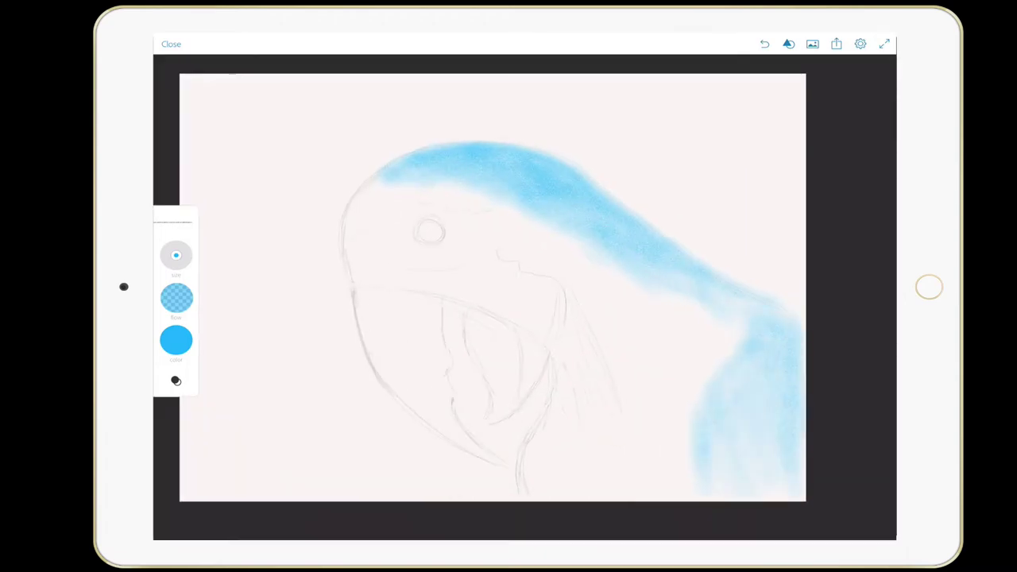
left_click_drag(742, 365, 755, 454)
left_click_drag(559, 375, 520, 475)
left_click(174, 221)
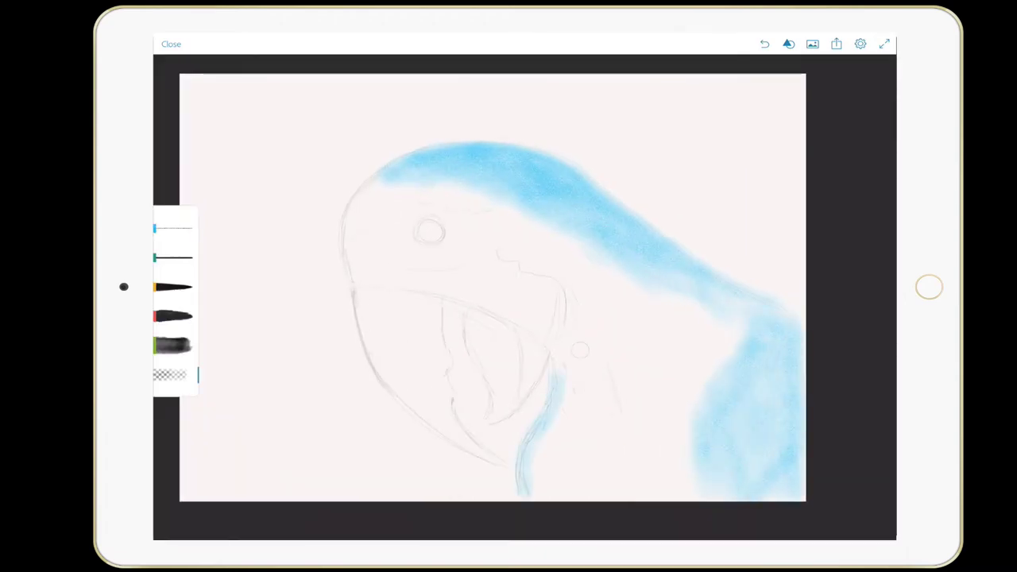
left_click_drag(561, 381, 529, 497)
left_click_drag(540, 449, 560, 499)
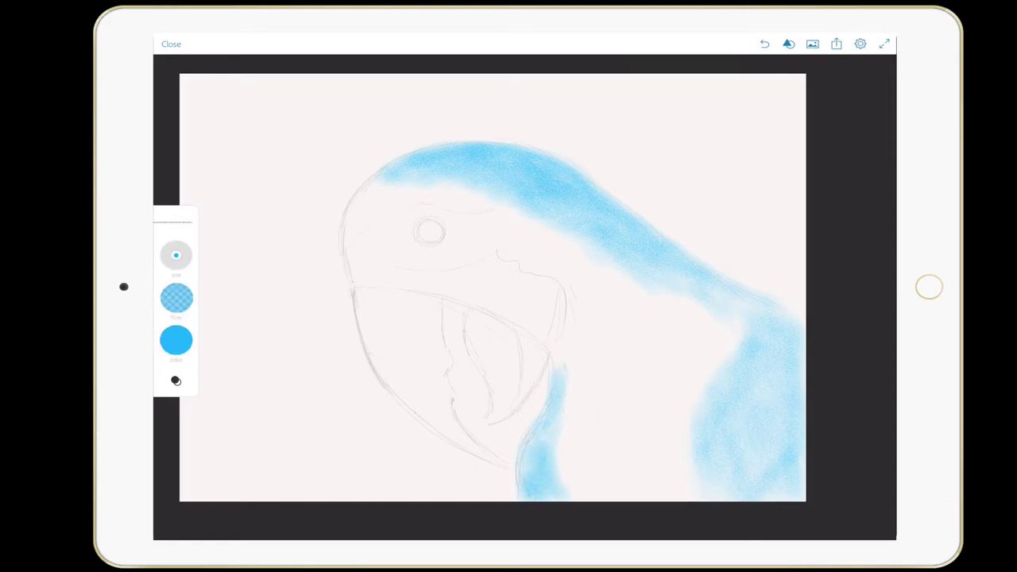
Switch the colour to green and paint it across the forehead.
left_click(176, 340)
left_click(230, 321)
left_click(175, 340)
mouse_move(373, 192)
left_mouse_down()
mouse_move(350, 238)
mouse_move(371, 211)
mouse_move(373, 224)
mouse_move(453, 192)
mouse_move(504, 206)
left_mouse_up()
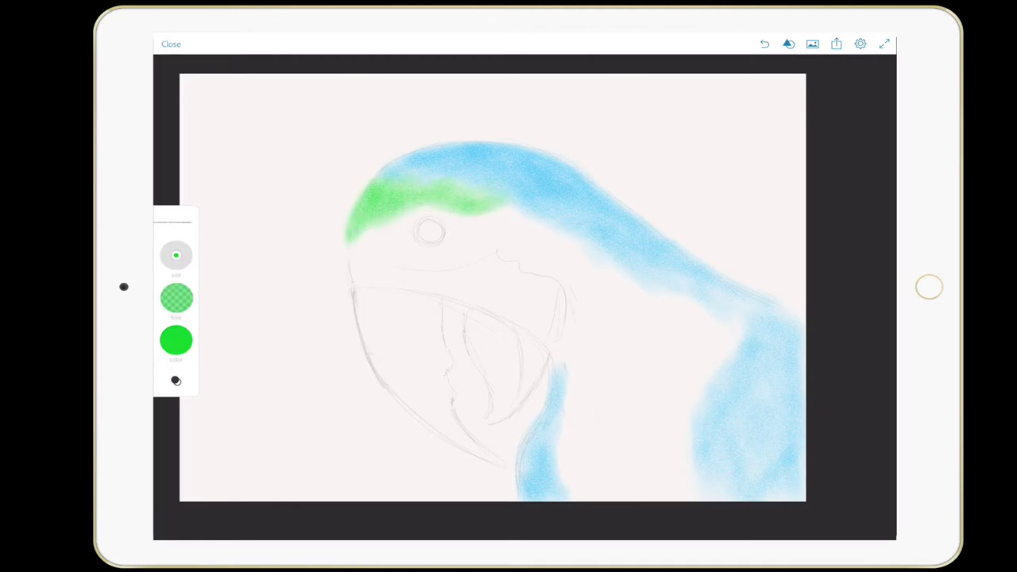
Choose bright yellow and paint it over the cheek and down the neck.
left_click(175, 340)
left_click(268, 278)
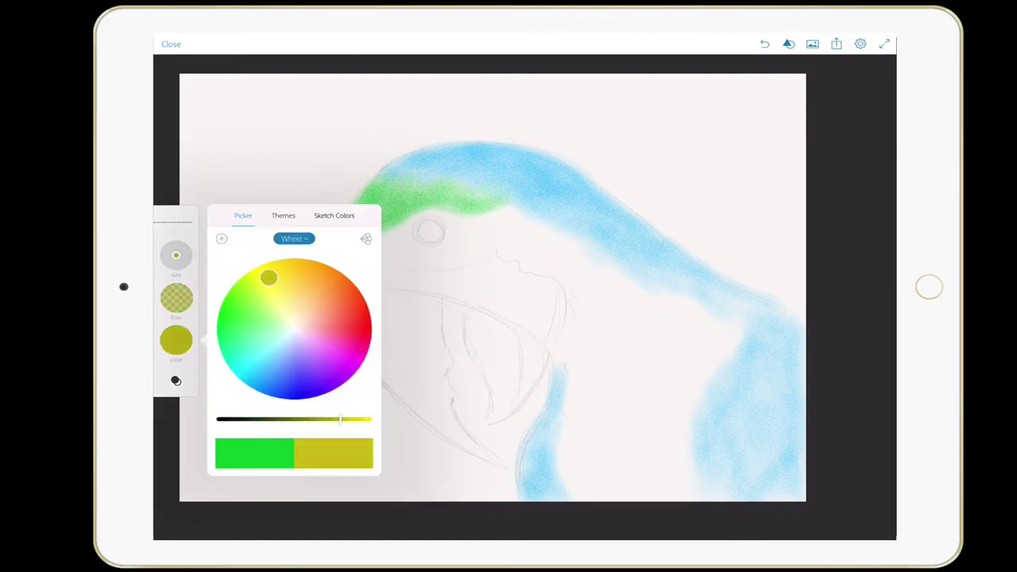
left_click_drag(340, 419, 371, 419)
left_click(175, 340)
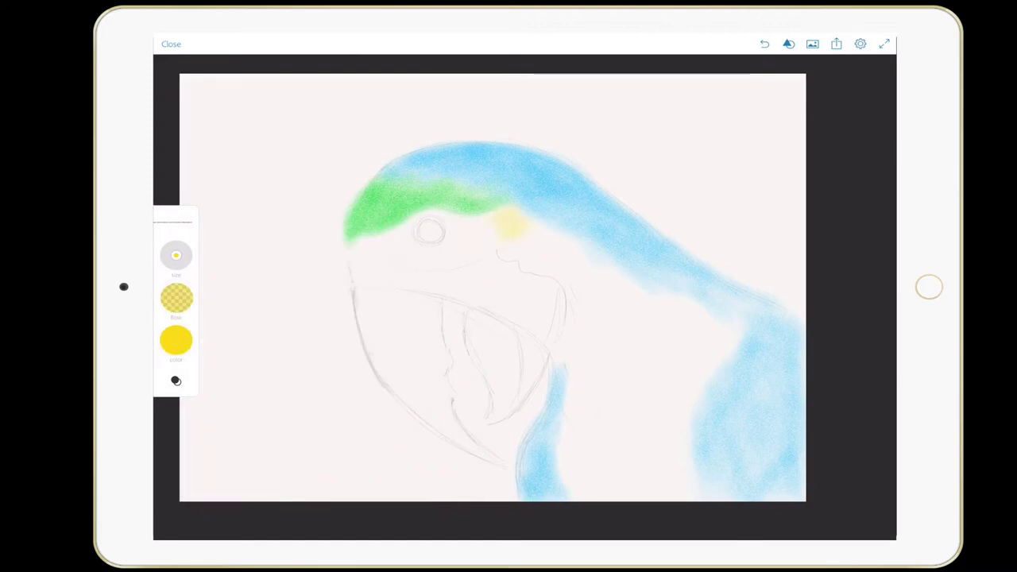
mouse_move(497, 213)
left_mouse_down()
mouse_move(516, 235)
mouse_move(583, 267)
mouse_move(604, 306)
mouse_move(572, 353)
left_mouse_up()
left_click_drag(627, 294, 588, 377)
left_click_drag(572, 334, 568, 476)
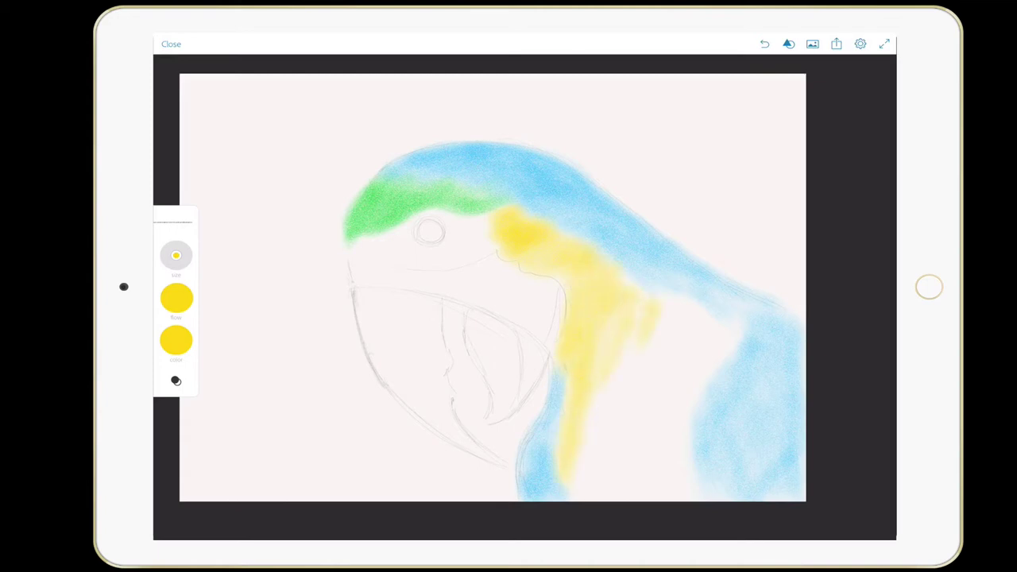
Spread the yellow across the neck and down to the bottom edge, touching up near the beak.
left_click_drag(608, 317, 604, 397)
mouse_move(636, 338)
left_mouse_down()
mouse_move(671, 298)
mouse_move(730, 349)
mouse_move(703, 313)
left_mouse_up()
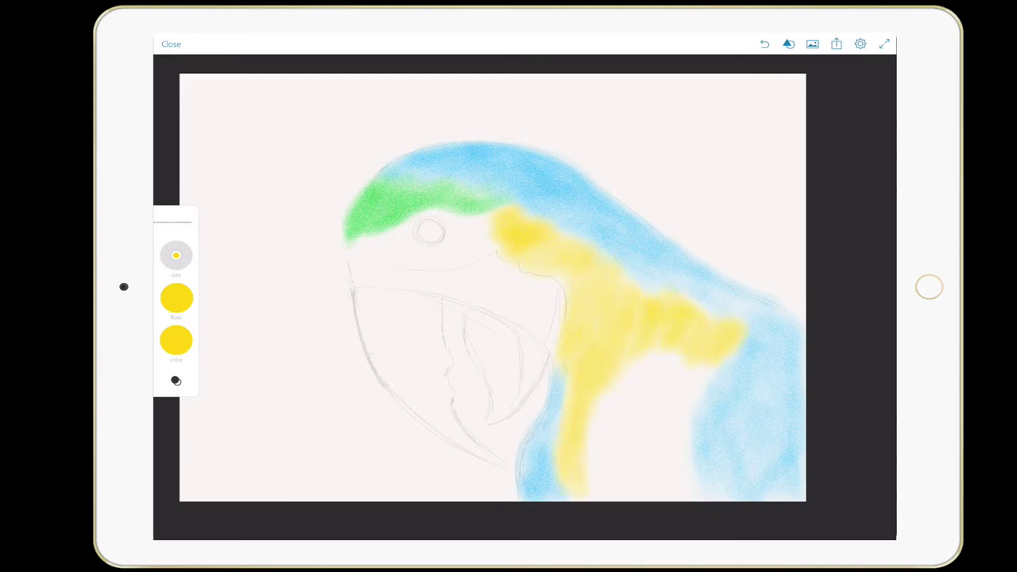
left_click_drag(671, 350, 683, 421)
left_click_drag(707, 362, 683, 457)
mouse_move(644, 362)
left_mouse_down()
mouse_move(640, 449)
mouse_move(611, 468)
left_mouse_up()
left_click_drag(618, 421, 592, 472)
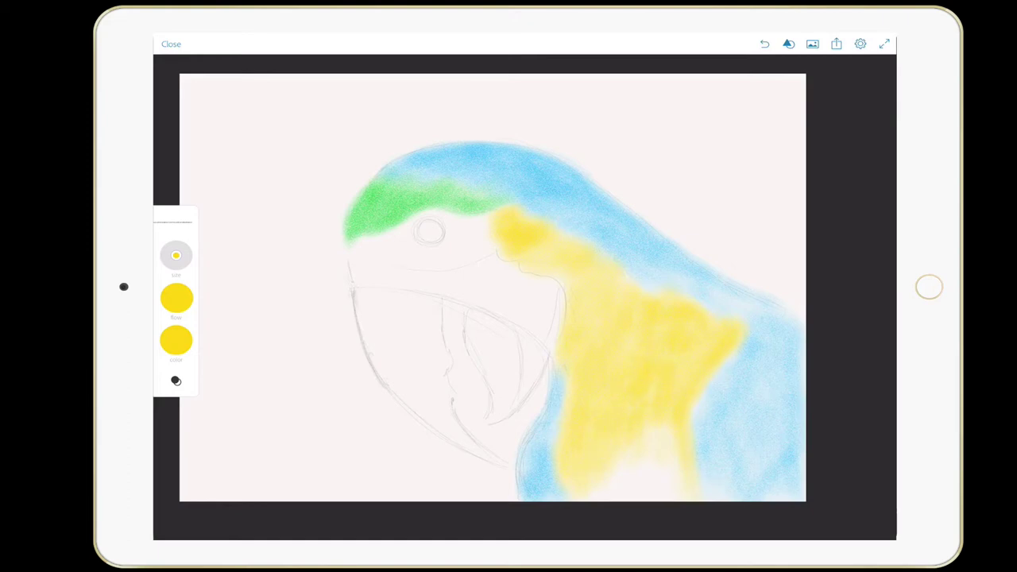
mouse_move(667, 429)
left_mouse_down()
mouse_move(666, 490)
mouse_move(598, 491)
mouse_move(648, 497)
left_mouse_up()
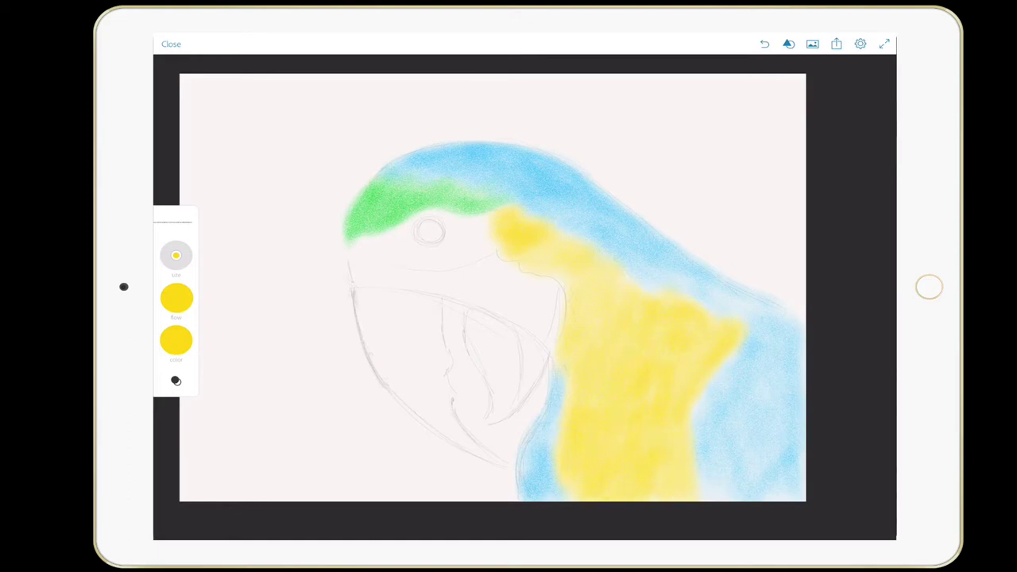
mouse_move(554, 251)
left_mouse_down()
mouse_move(581, 239)
mouse_move(600, 286)
mouse_move(531, 294)
left_mouse_up()
left_click_drag(710, 328, 725, 313)
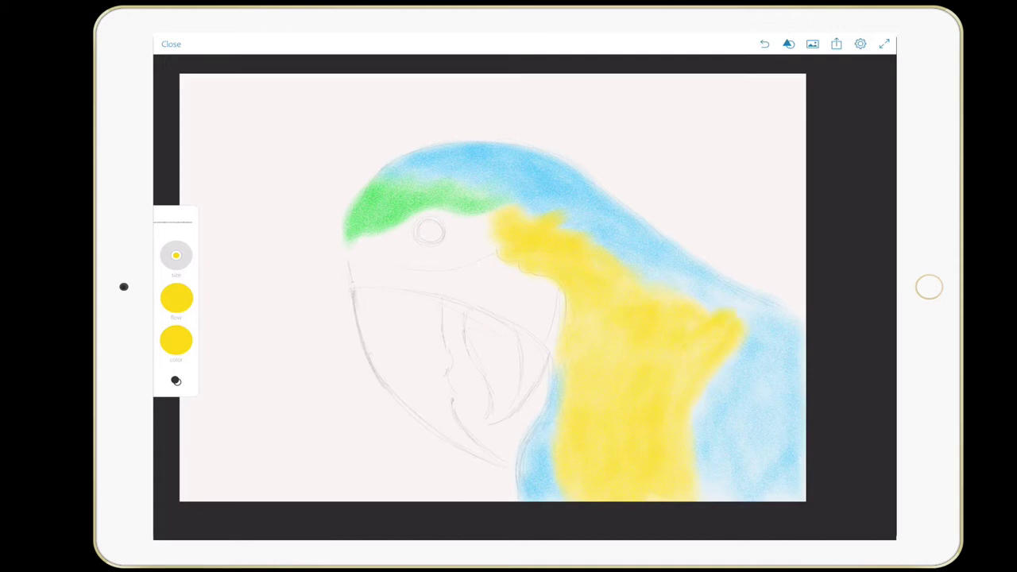
Switch to black, outline the tongue inside the beak and shade within it.
left_click(175, 340)
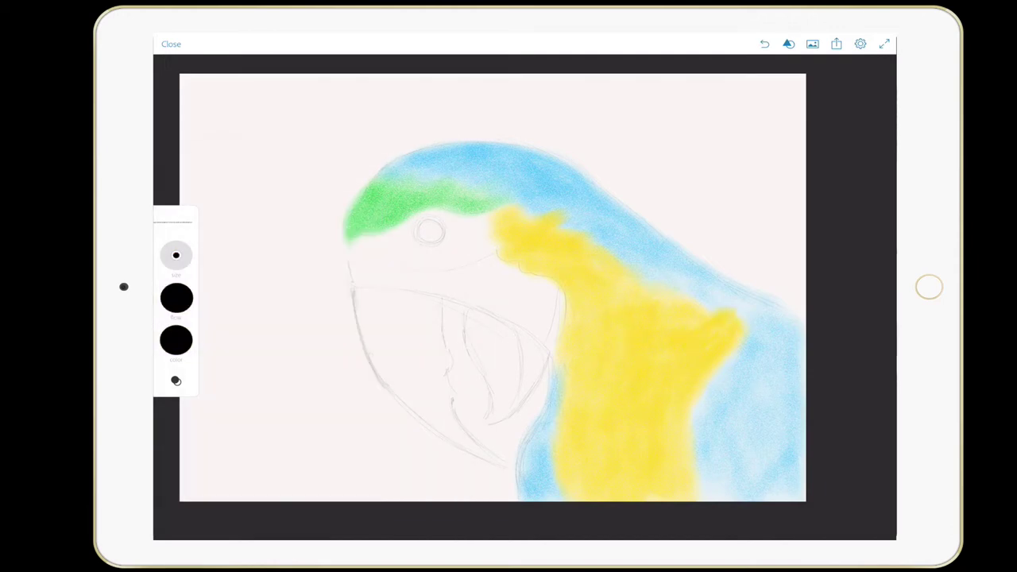
mouse_move(472, 311)
left_mouse_down()
mouse_move(548, 349)
mouse_move(484, 421)
mouse_move(467, 380)
mouse_move(482, 424)
left_mouse_up()
left_click_drag(505, 340, 530, 391)
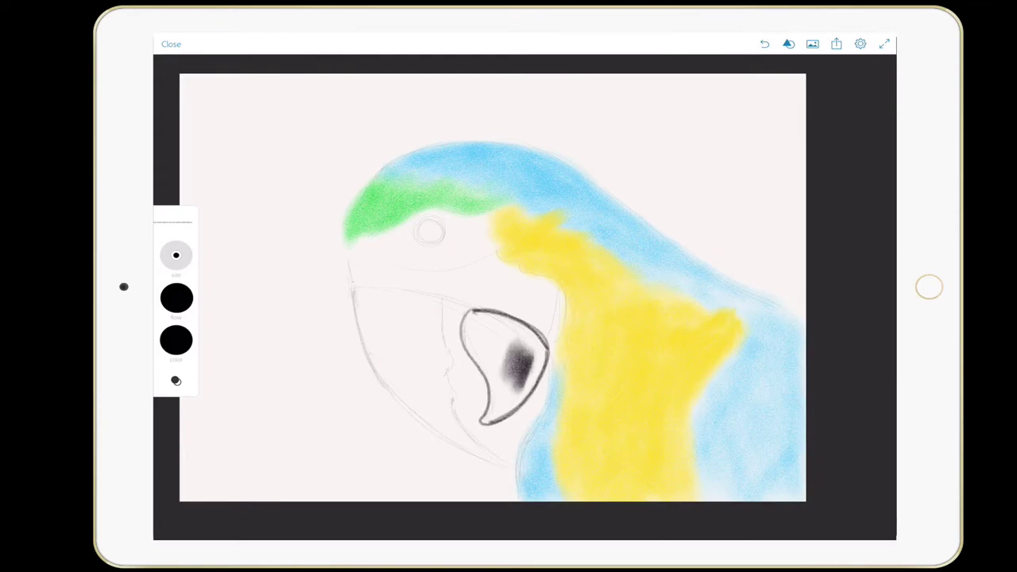
mouse_move(528, 356)
left_mouse_down()
mouse_move(542, 386)
mouse_move(500, 306)
mouse_move(449, 278)
mouse_move(457, 335)
left_mouse_up()
scroll(499, 365, "up", 3)
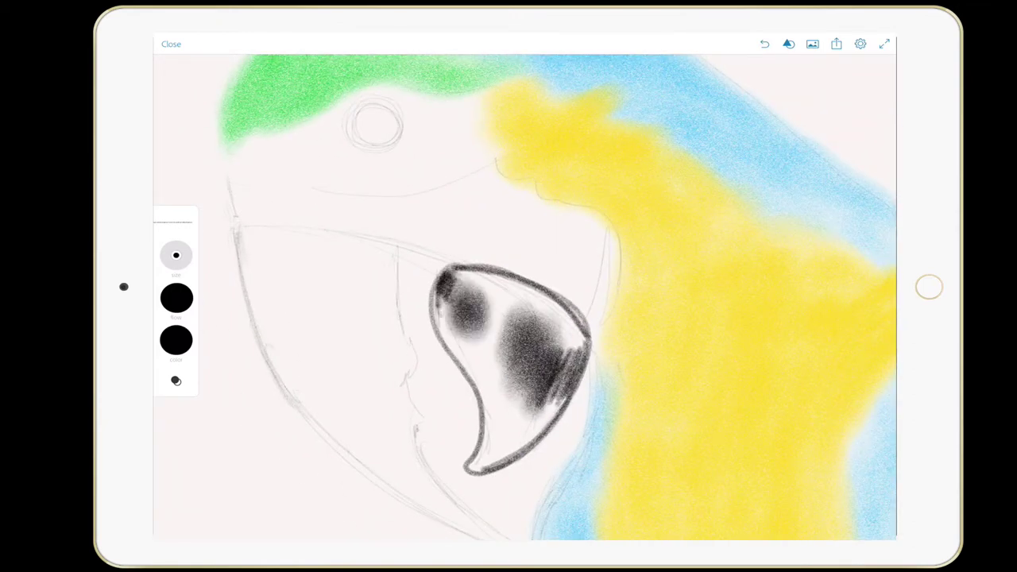
Darken the tongue's left edge, lower body, middle, tip, right edge and top.
left_click_drag(433, 284, 453, 351)
left_click_drag(435, 302, 477, 375)
left_click_drag(461, 338, 556, 444)
left_click_drag(556, 394, 470, 470)
mouse_move(461, 353)
left_mouse_down()
mouse_move(516, 453)
mouse_move(477, 470)
mouse_move(560, 385)
mouse_move(540, 314)
left_mouse_up()
mouse_move(541, 350)
left_mouse_down()
mouse_move(584, 302)
mouse_move(457, 270)
mouse_move(486, 327)
mouse_move(448, 271)
mouse_move(512, 389)
mouse_move(556, 266)
left_mouse_up()
Darken the upper area, right edge and upper-left of the black shape.
mouse_move(473, 278)
left_mouse_down()
mouse_move(566, 340)
mouse_move(584, 378)
left_mouse_up()
mouse_move(584, 326)
left_mouse_down()
mouse_move(575, 382)
mouse_move(544, 433)
left_mouse_up()
left_click_drag(572, 367, 494, 467)
mouse_move(545, 351)
left_mouse_down()
mouse_move(577, 308)
mouse_move(584, 354)
left_mouse_up()
mouse_move(571, 302)
left_mouse_down()
mouse_move(568, 368)
mouse_move(497, 464)
left_mouse_up()
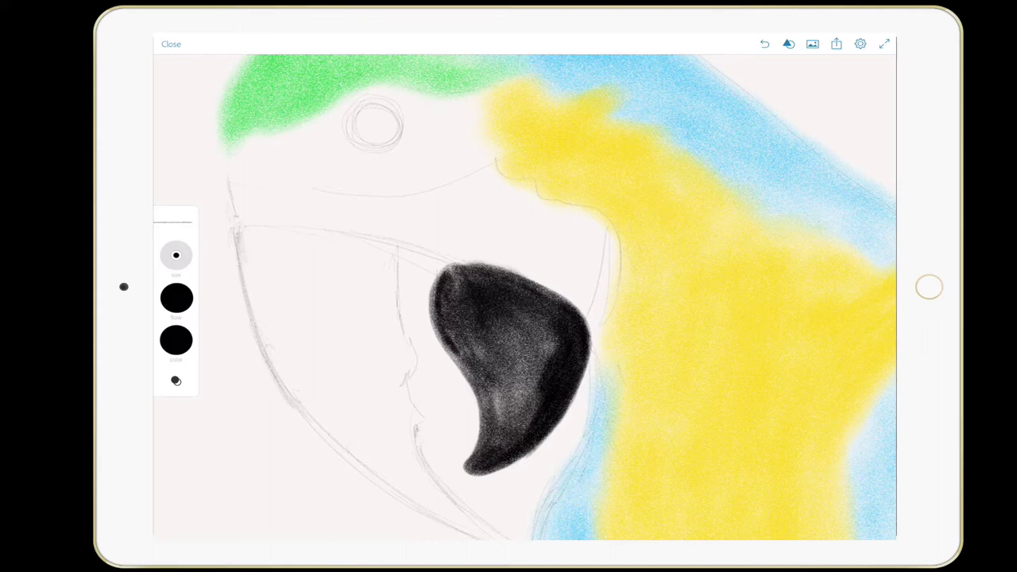
mouse_move(472, 272)
left_mouse_down()
mouse_move(438, 319)
mouse_move(455, 359)
left_mouse_up()
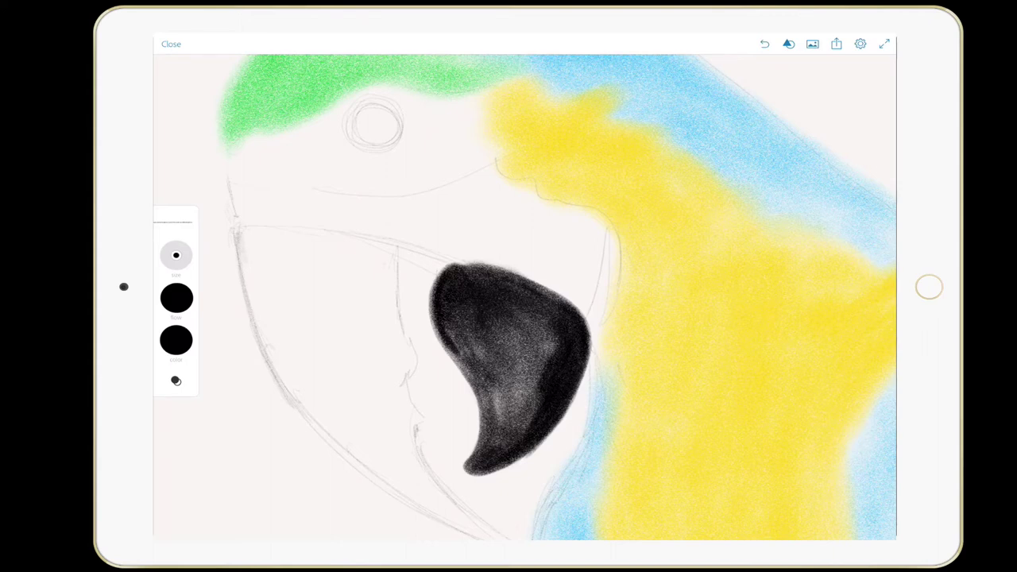
Fill the remaining gaps in the black shape and darken the inner and lower beak outlines.
mouse_move(556, 293)
left_mouse_down()
mouse_move(449, 264)
mouse_move(556, 297)
mouse_move(532, 321)
left_mouse_up()
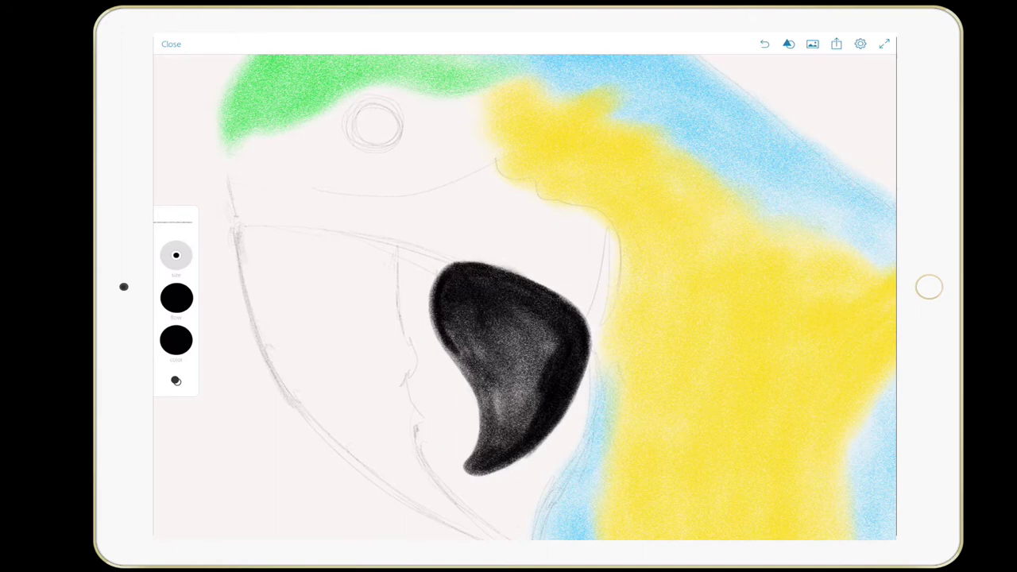
mouse_move(467, 318)
left_mouse_down()
mouse_move(455, 371)
mouse_move(479, 390)
mouse_move(469, 473)
left_mouse_up()
left_click_drag(477, 384, 468, 466)
left_click_drag(473, 364, 462, 440)
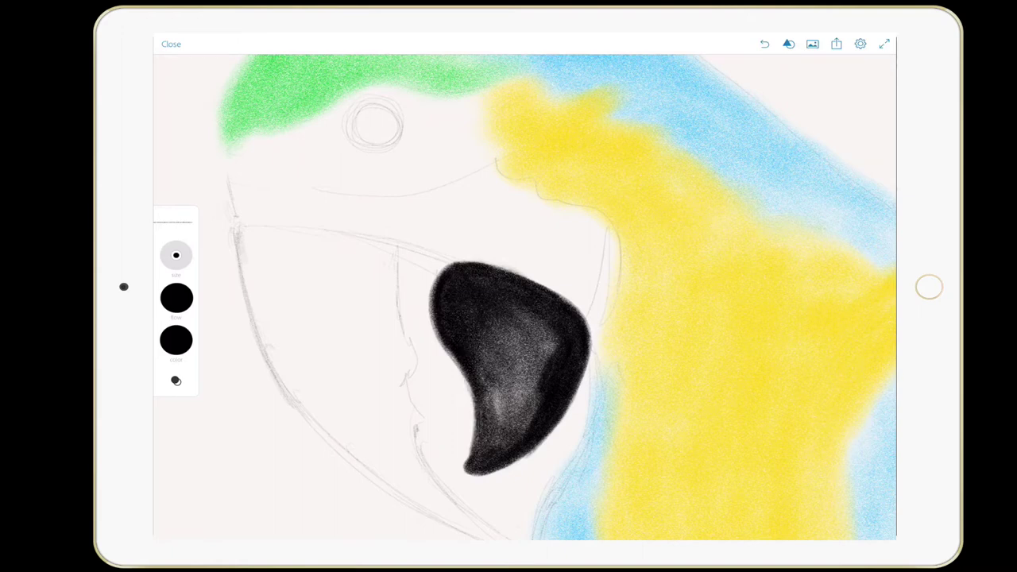
scroll(524, 297, "down", 5)
mouse_move(448, 299)
left_mouse_down()
mouse_move(458, 361)
mouse_move(500, 443)
left_mouse_up()
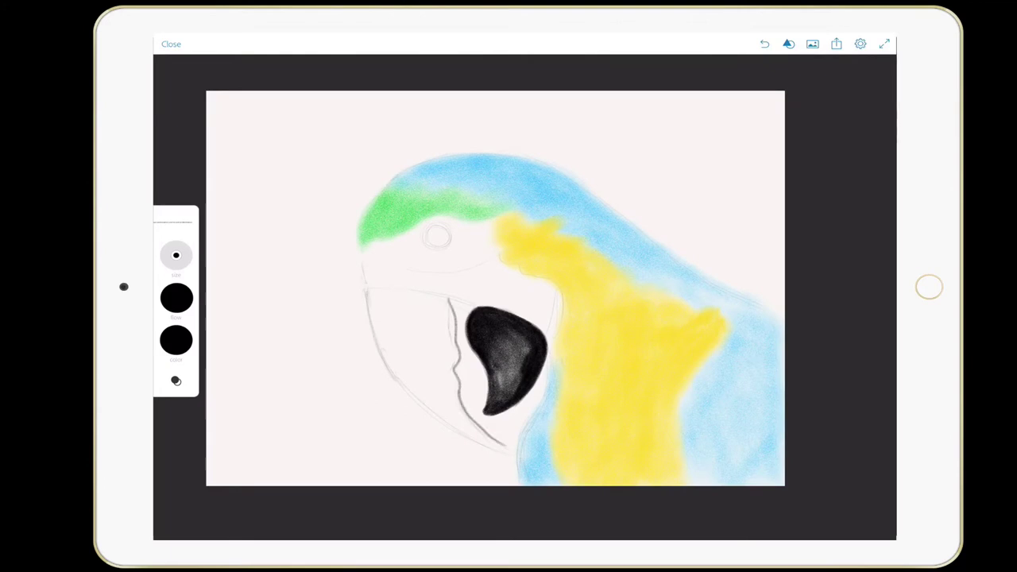
Darken the beak contours and redraw the upper beak's top edge after undoing a stray stroke.
left_click_drag(367, 291, 502, 443)
scroll(492, 318, "up", 5)
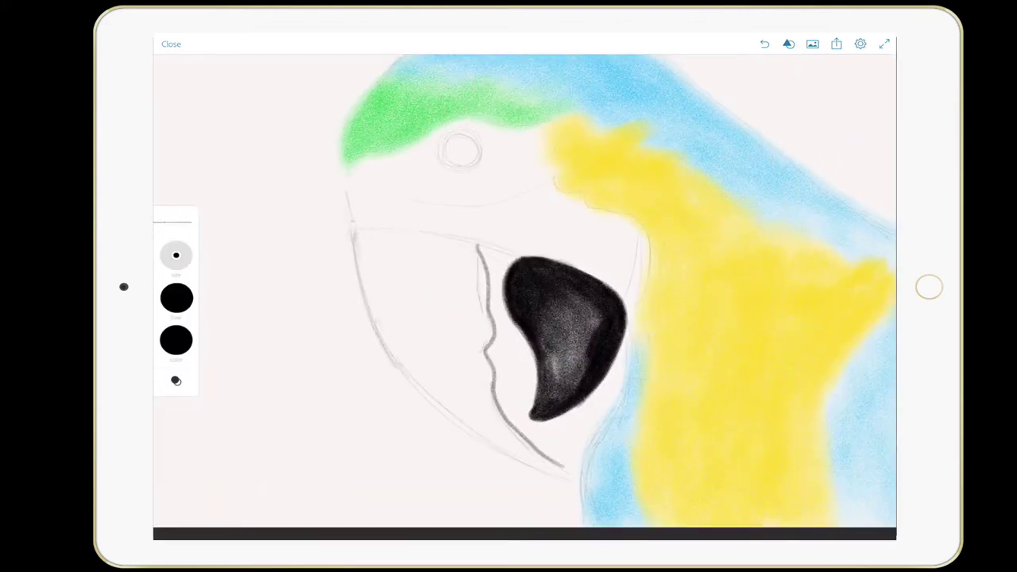
mouse_move(354, 235)
left_mouse_down()
mouse_move(366, 282)
mouse_move(421, 373)
left_mouse_up()
mouse_move(374, 306)
left_mouse_down()
mouse_move(425, 375)
mouse_move(559, 464)
left_mouse_up()
left_click_drag(354, 230, 478, 249)
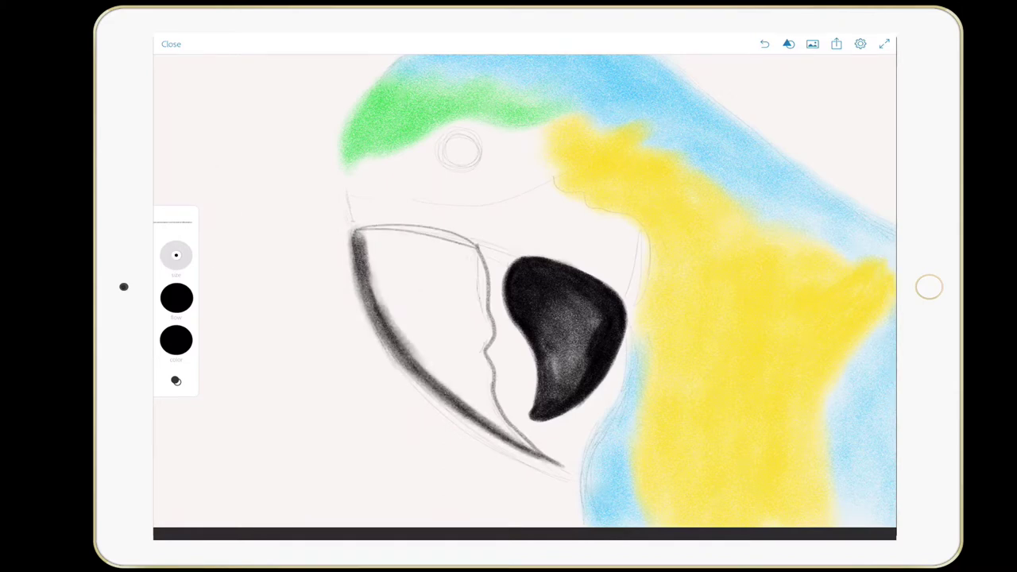
key("ctrl+z")
key("ctrl+z")
left_click_drag(352, 226, 478, 247)
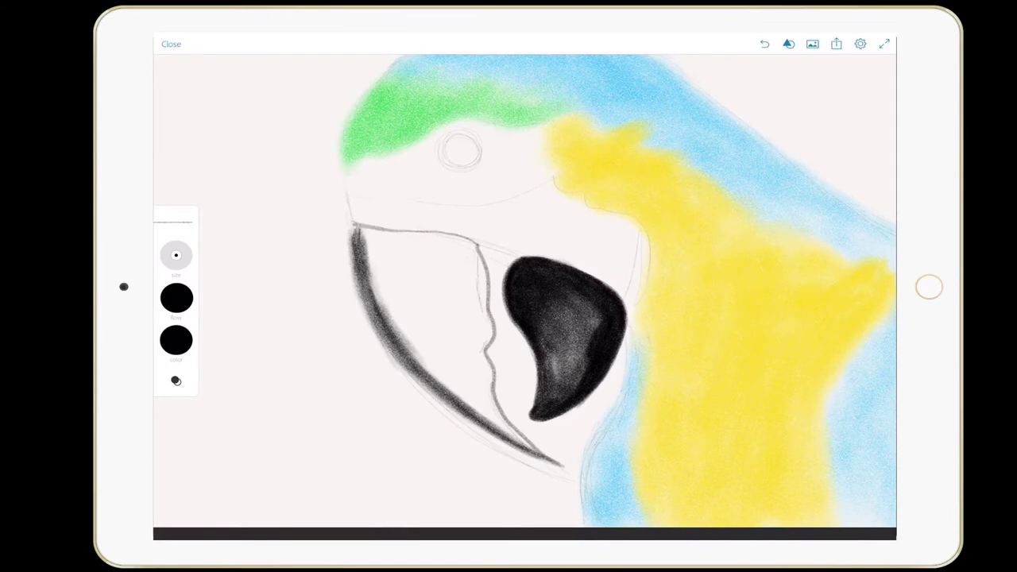
Shade the left interior of the upper beak and fill it with dark shading.
left_click_drag(354, 227, 362, 310)
left_click_drag(381, 262, 439, 342)
left_click_drag(435, 289, 429, 327)
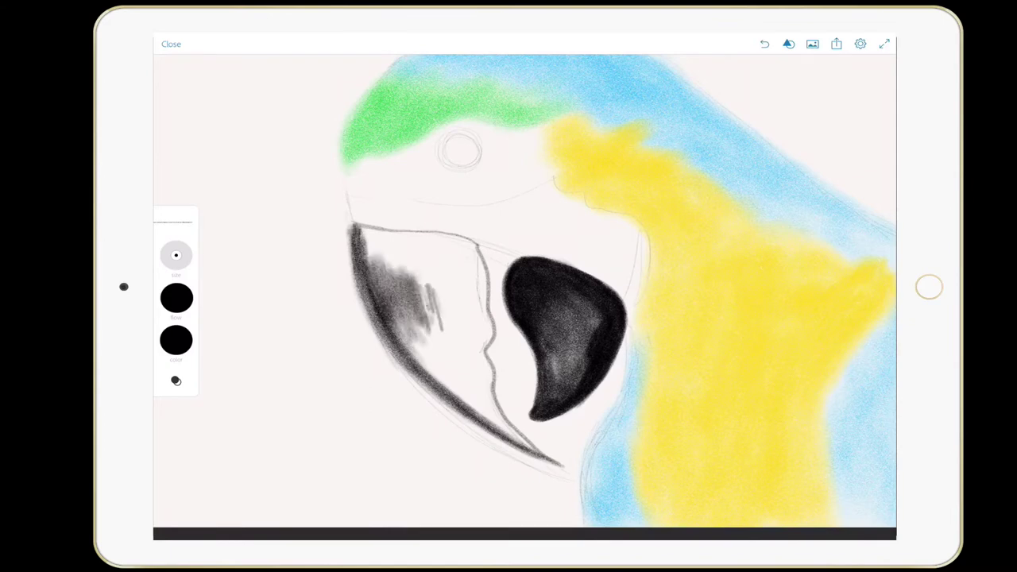
left_click_drag(397, 262, 476, 350)
left_click_drag(468, 246, 413, 333)
left_click_drag(428, 250, 361, 326)
left_click_drag(361, 278, 477, 381)
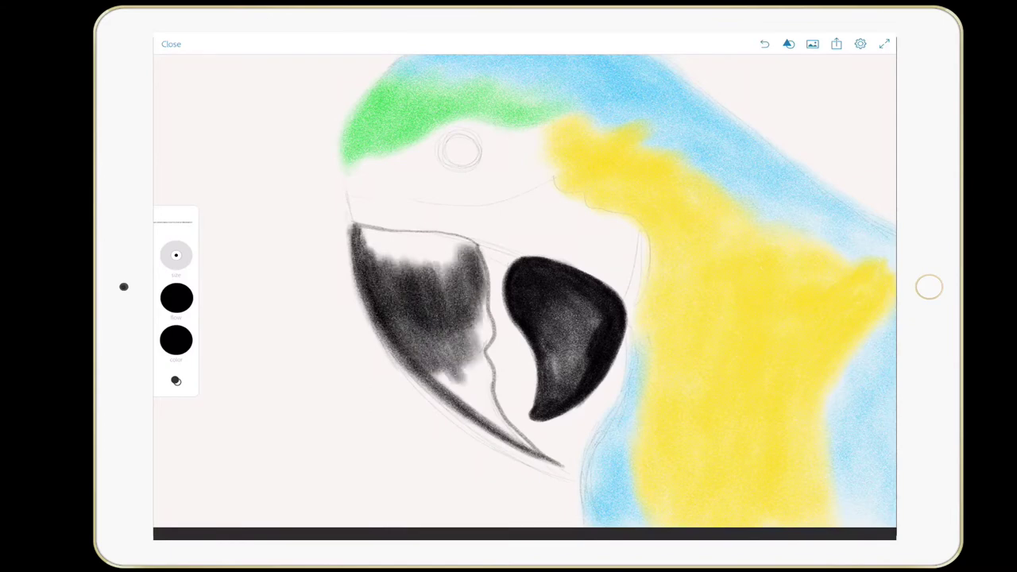
Darken the lower-right part of the upper beak and extend the shading toward the tip.
left_click_drag(476, 262, 468, 357)
left_click_drag(488, 318, 437, 397)
left_click_drag(398, 318, 477, 398)
left_click_drag(484, 350, 457, 381)
left_click_drag(489, 310, 460, 425)
left_click_drag(465, 373, 518, 441)
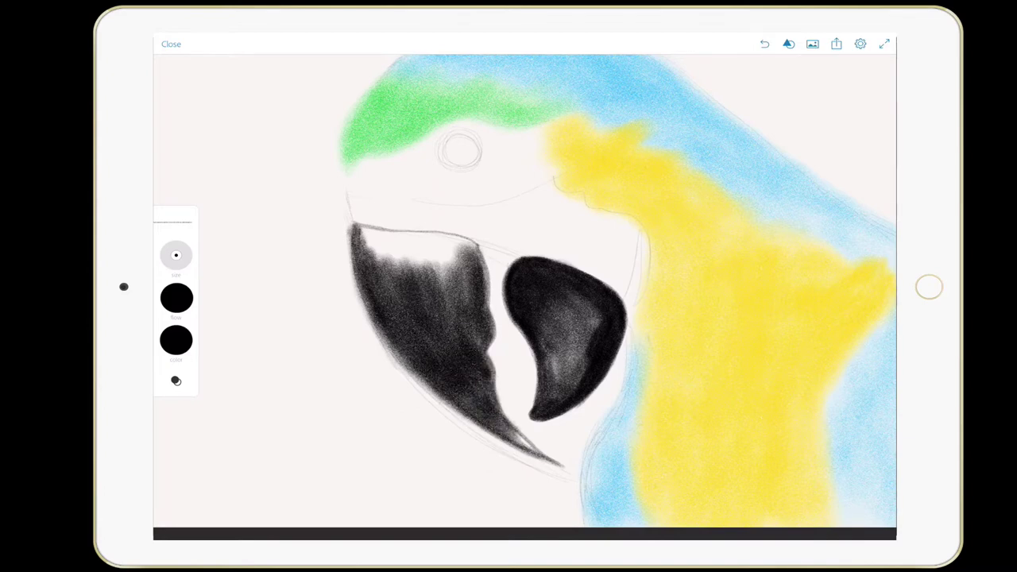
Blacken the beak tip and fill the light top band of the upper beak.
left_click_drag(489, 385, 540, 451)
left_click_drag(502, 413, 561, 465)
left_click_drag(489, 429, 562, 467)
mouse_move(396, 256)
left_mouse_down()
mouse_move(466, 253)
mouse_move(402, 244)
mouse_move(436, 240)
left_mouse_up()
mouse_move(363, 248)
left_mouse_down()
mouse_move(466, 269)
mouse_move(378, 274)
mouse_move(454, 288)
mouse_move(486, 242)
left_mouse_up()
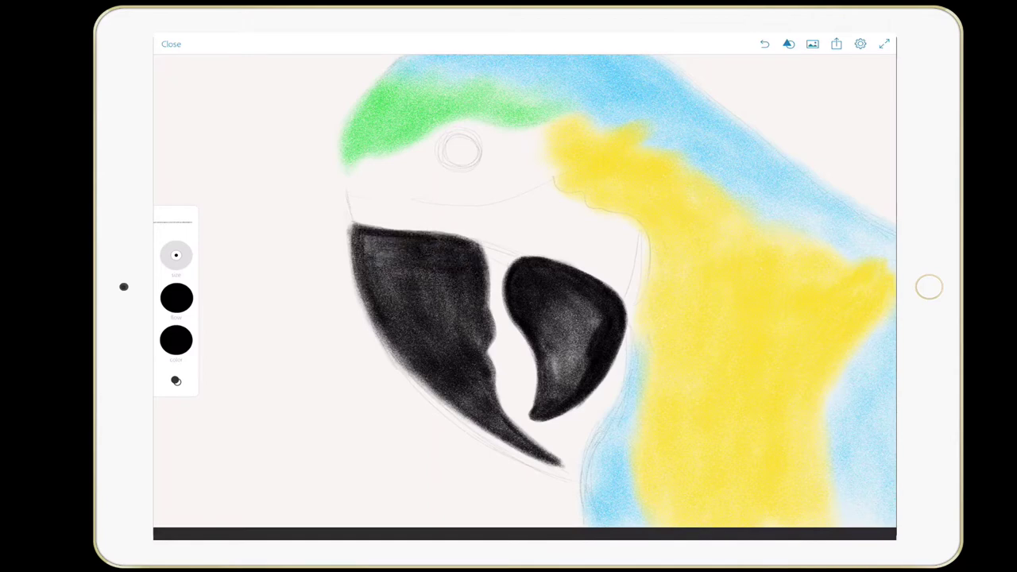
Deepen the shading along the upper beak's edges and add a dark stroke between the beak halves.
mouse_move(356, 227)
left_mouse_down()
mouse_move(372, 311)
mouse_move(429, 392)
left_mouse_up()
left_click_drag(381, 330, 465, 415)
mouse_move(458, 306)
left_mouse_down()
mouse_move(480, 348)
mouse_move(487, 309)
left_mouse_up()
left_click_drag(478, 385, 492, 348)
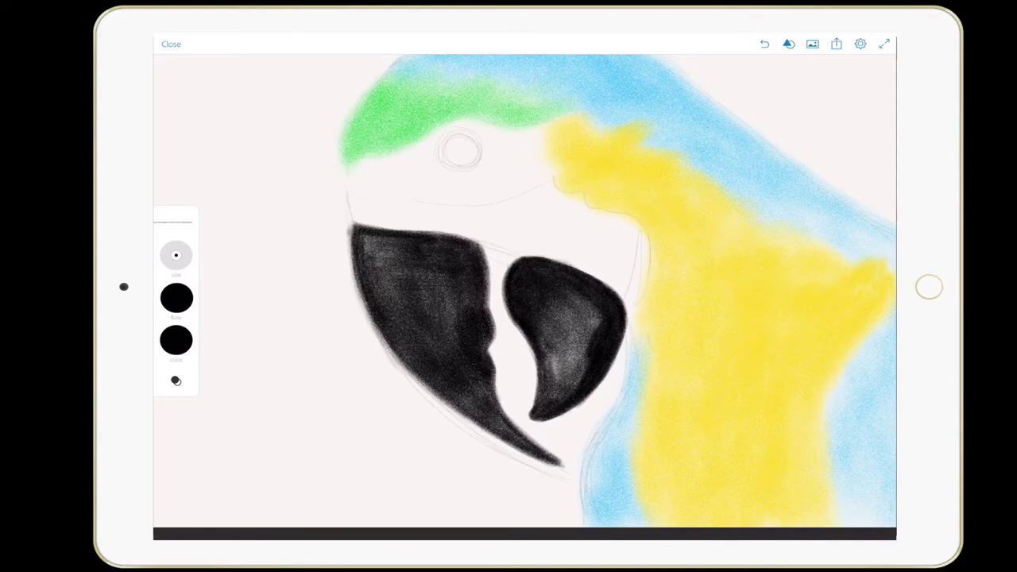
mouse_move(379, 251)
left_mouse_down()
mouse_move(454, 235)
mouse_move(367, 242)
mouse_move(437, 326)
left_mouse_up()
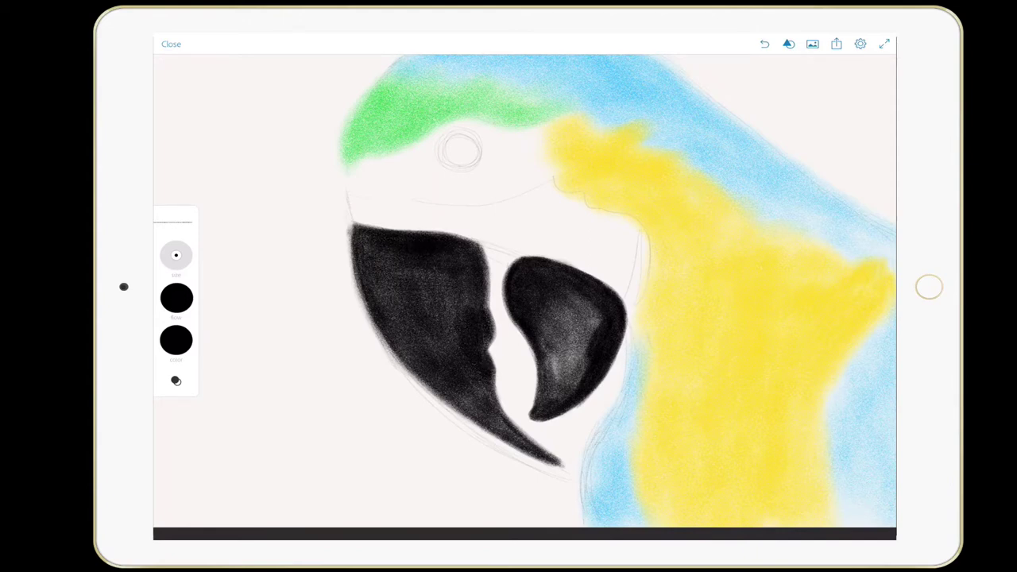
scroll(524, 291, "down", 2)
mouse_move(472, 284)
left_mouse_down()
mouse_move(500, 297)
mouse_move(505, 330)
mouse_move(521, 329)
mouse_move(513, 336)
left_mouse_up()
Open the brush list and switch to the eraser.
scroll(484, 302, "up", 3)
left_click(176, 255)
left_click(170, 374)
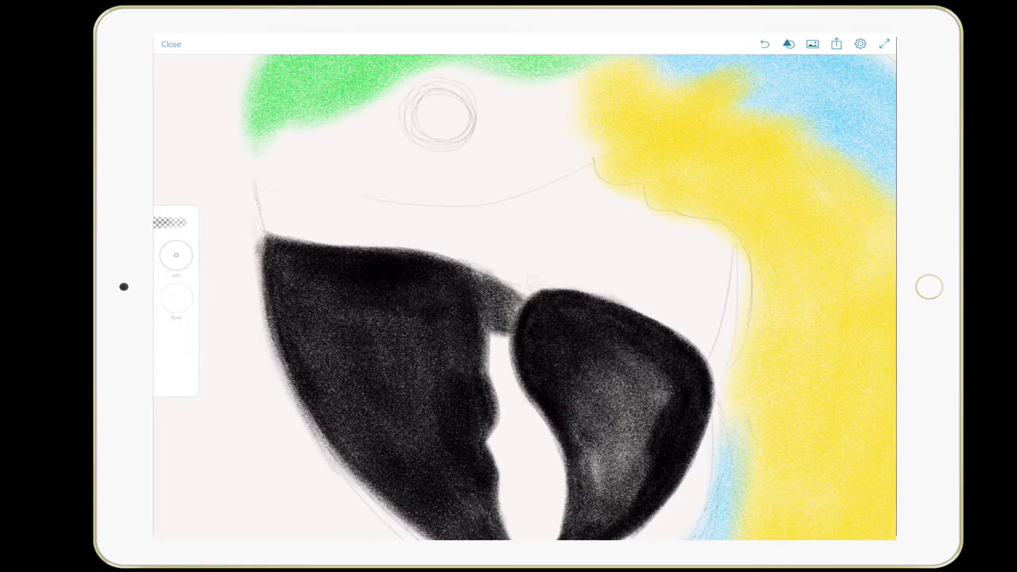
scroll(524, 297, "down", 5)
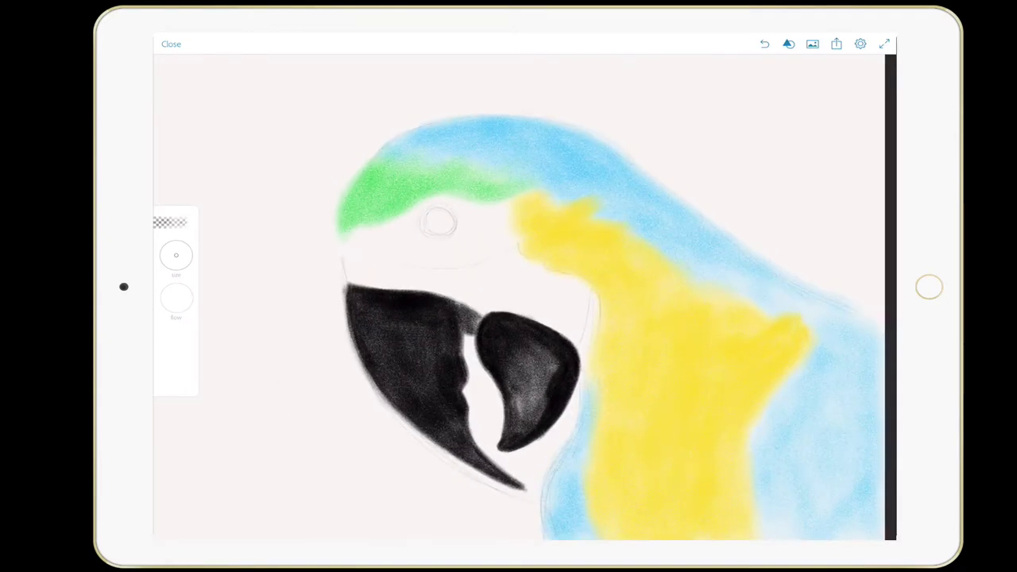
Return to a painting brush, pick a pale colour and paint the face patch under the crown.
left_click(169, 222)
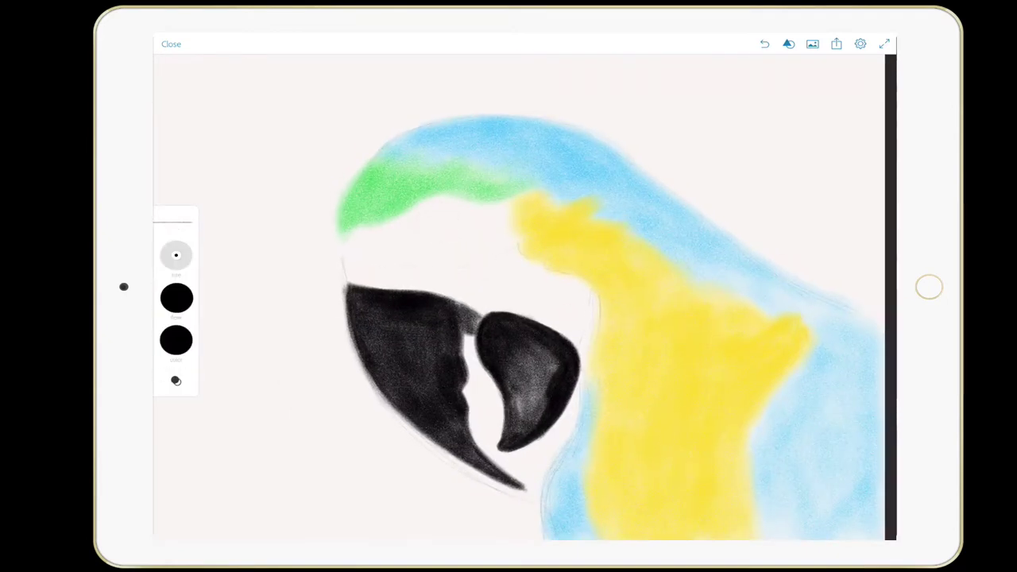
left_click(176, 340)
left_click_drag(238, 419, 369, 418)
left_click(636, 143)
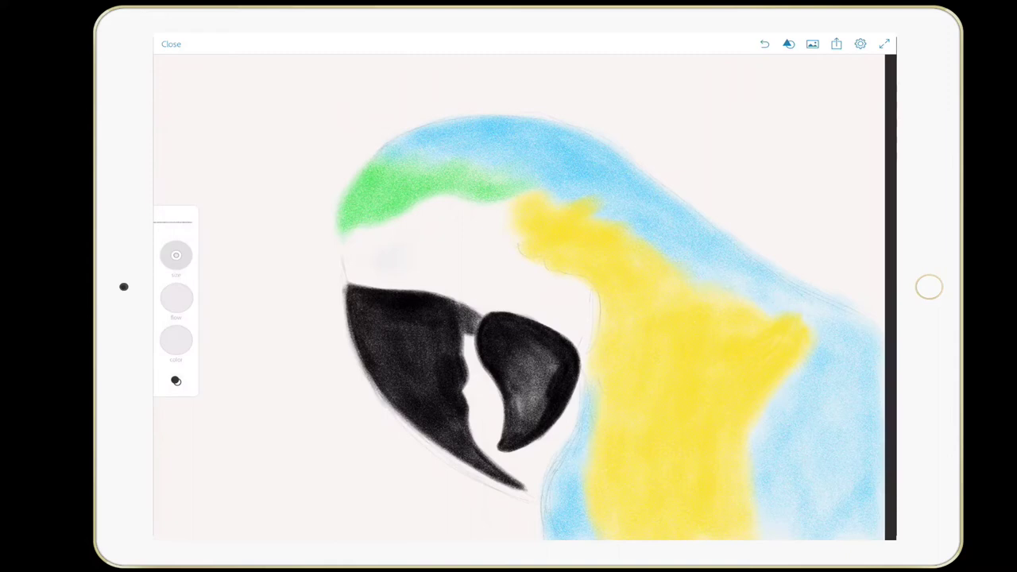
left_click_drag(353, 250, 501, 230)
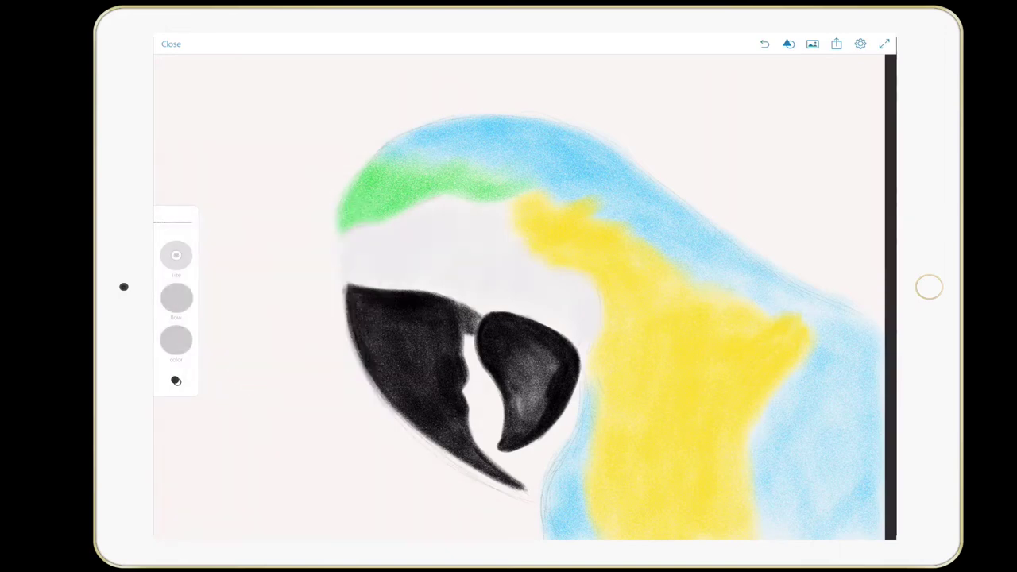
Add grey shading to the top of the face and just right of the upper beak.
left_click_drag(409, 214, 362, 243)
mouse_move(435, 239)
left_mouse_down()
mouse_move(455, 233)
mouse_move(471, 202)
left_mouse_up()
left_click_drag(552, 305, 588, 329)
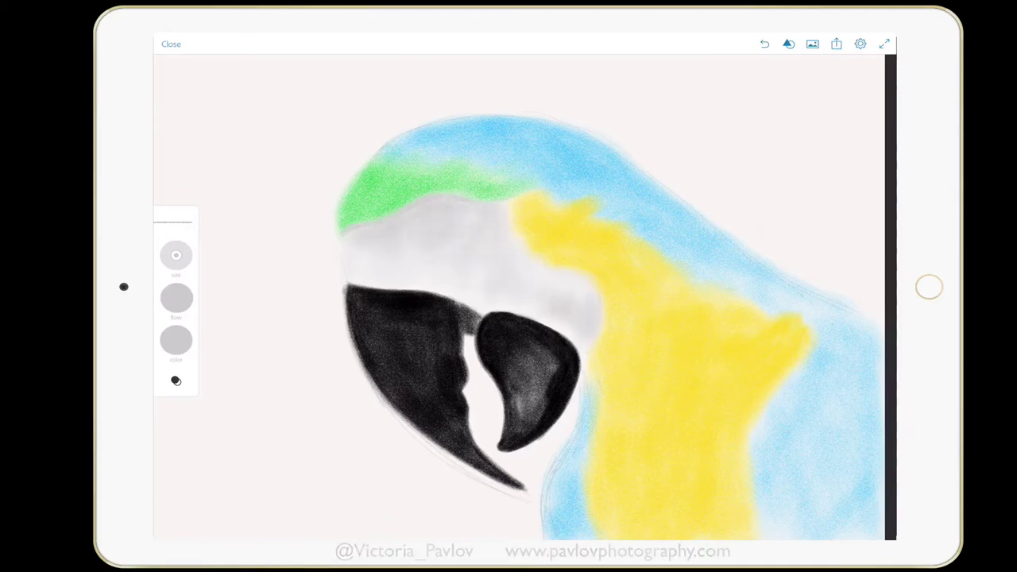
Choose dark grey and start the eye outline, undoing a stray arc.
left_click(176, 340)
left_click_drag(343, 418, 219, 418)
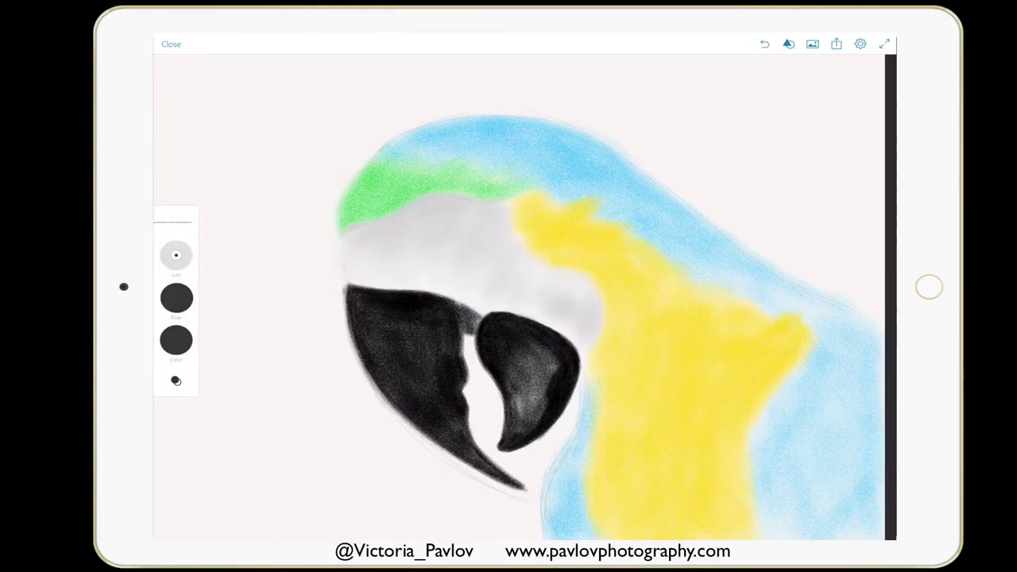
scroll(524, 298, "up", 5)
left_click_drag(417, 215, 462, 240)
key("ctrl+z")
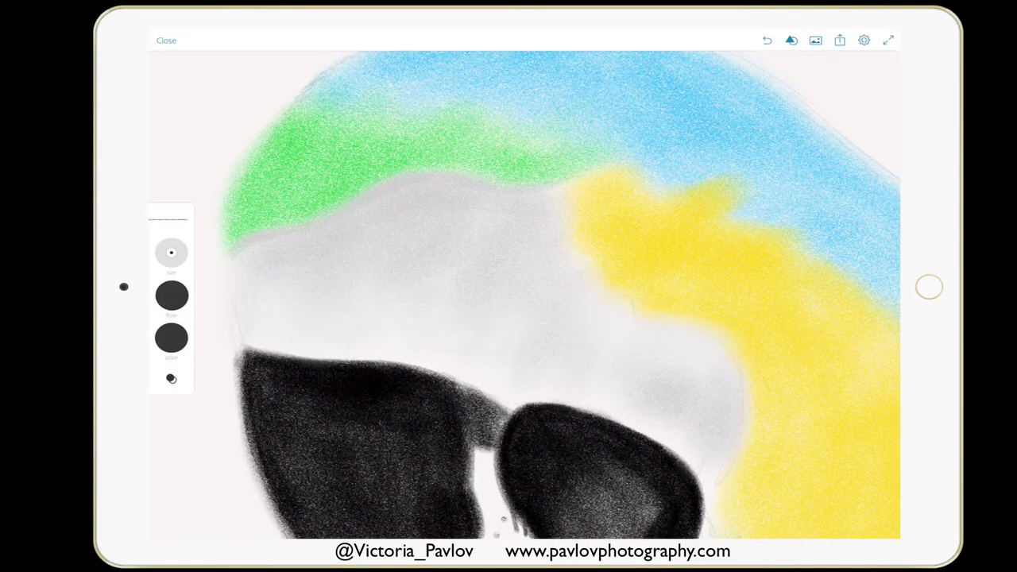
Draw the eye circle on the face and fill it with grey shading.
left_click_drag(175, 297, 175, 318)
mouse_move(402, 224)
left_mouse_down()
mouse_move(457, 216)
mouse_move(400, 213)
mouse_move(429, 198)
left_mouse_up()
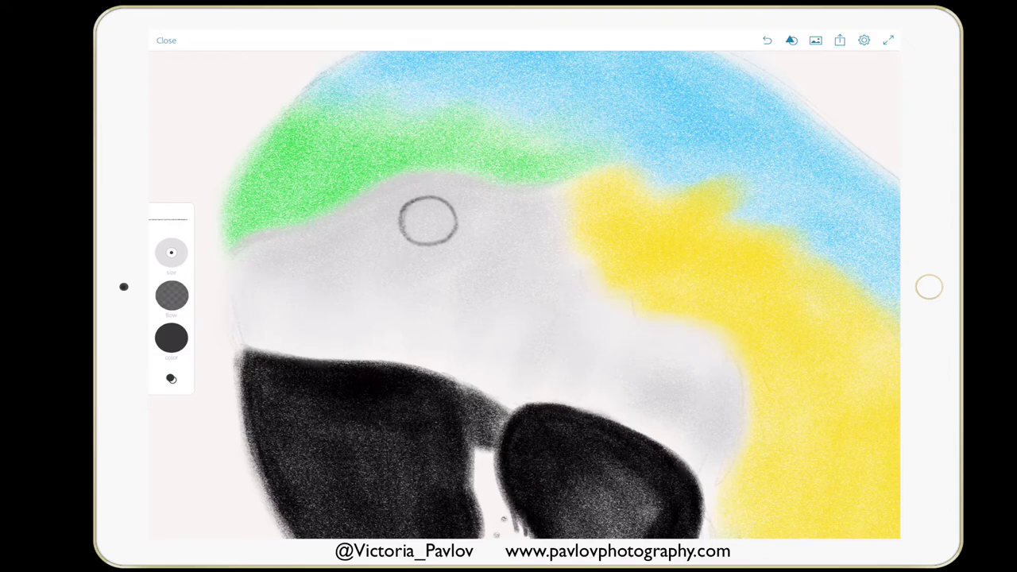
left_click_drag(171, 295, 172, 313)
mouse_move(412, 205)
left_mouse_down()
mouse_move(451, 232)
mouse_move(449, 208)
left_mouse_up()
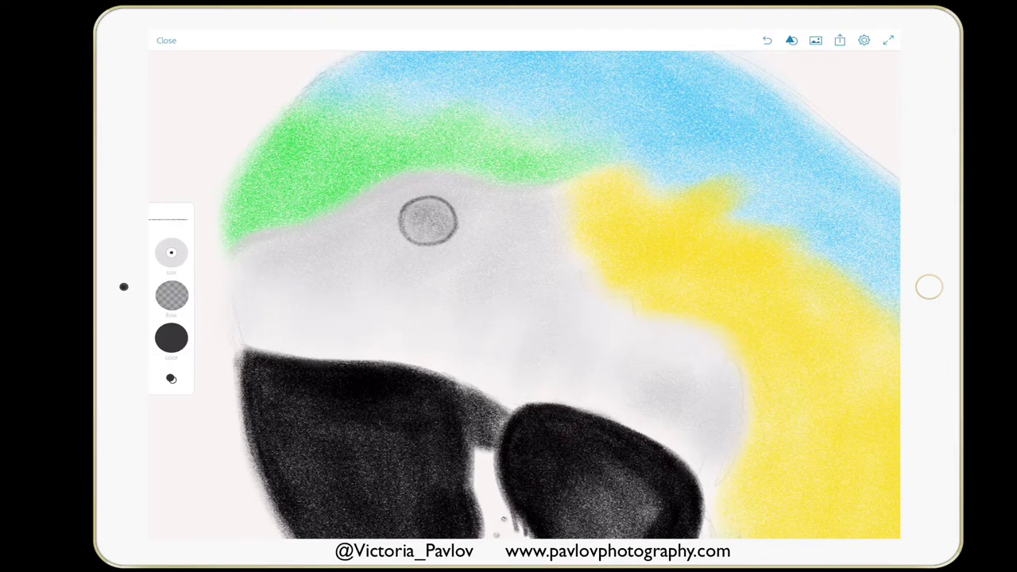
left_click_drag(172, 314, 171, 296)
left_click_drag(407, 211, 436, 198)
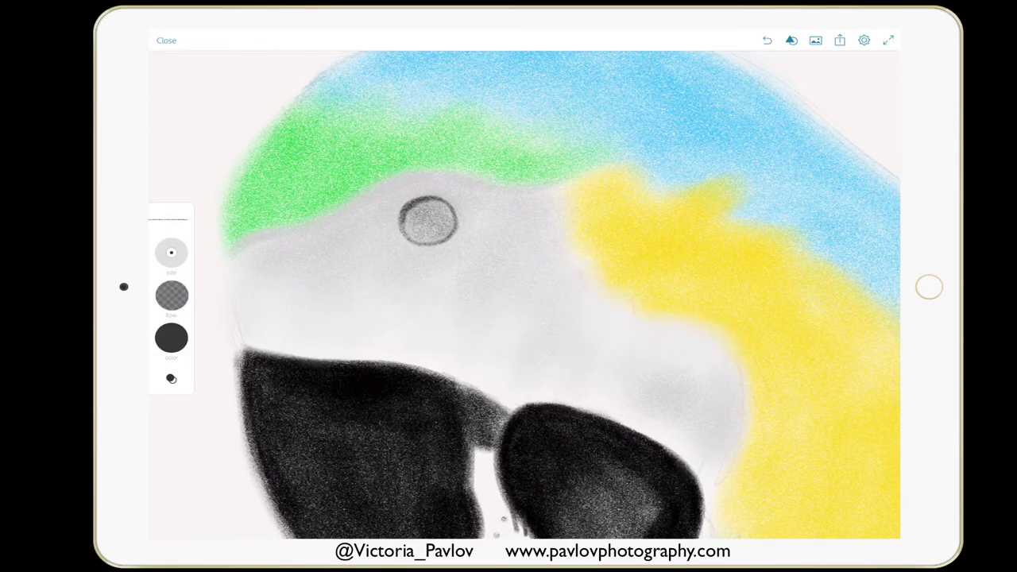
Darken the eye's left and right halves, add a white highlight, then return to dark grey.
left_click_drag(403, 229, 421, 201)
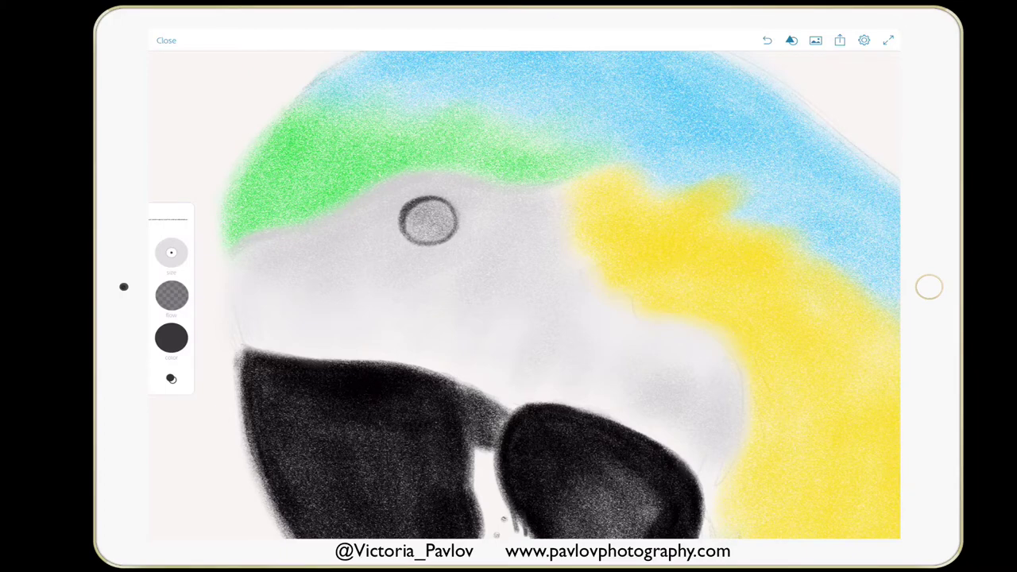
left_click_drag(413, 237, 451, 218)
left_click_drag(172, 302, 172, 280)
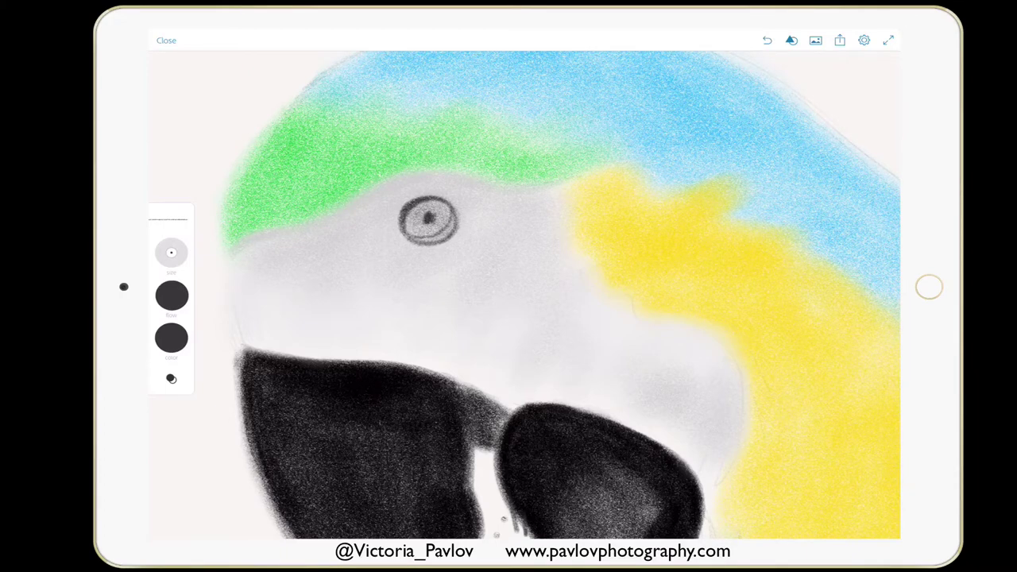
left_click(171, 378)
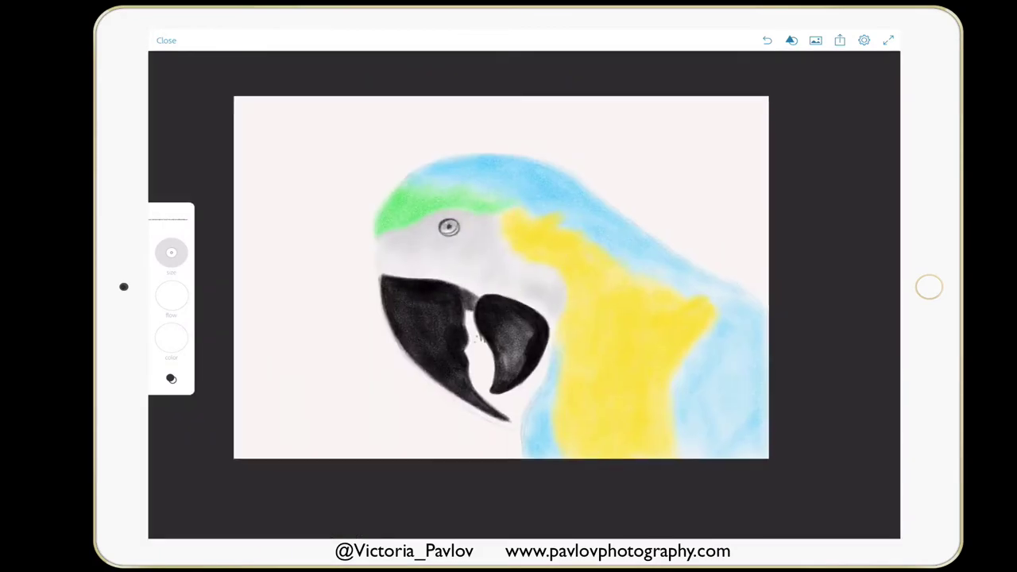
left_click(171, 338)
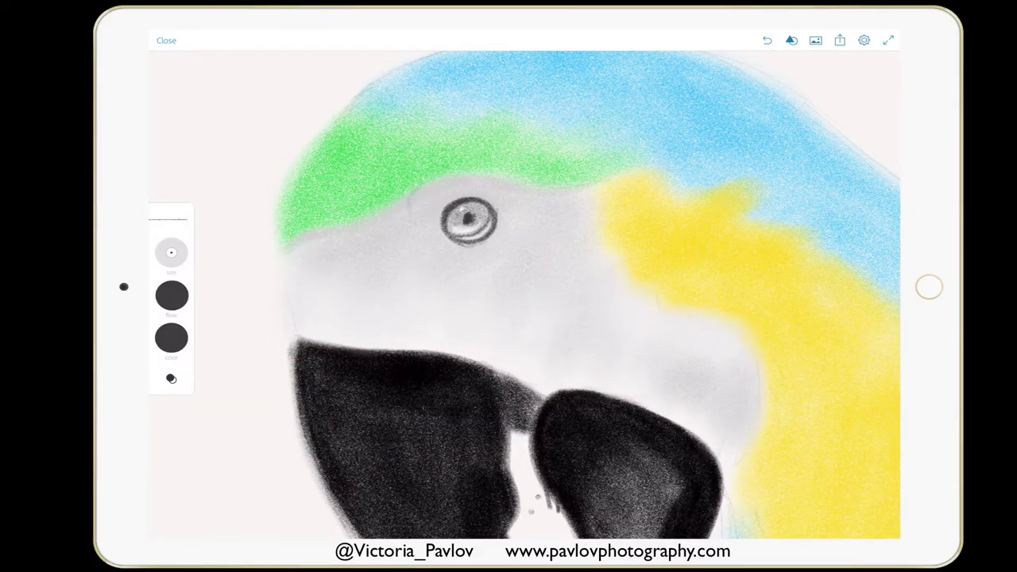
Draw dark curved stripes around the eye, a beak-to-cheek line and short feather strokes.
left_click_drag(419, 187, 414, 276)
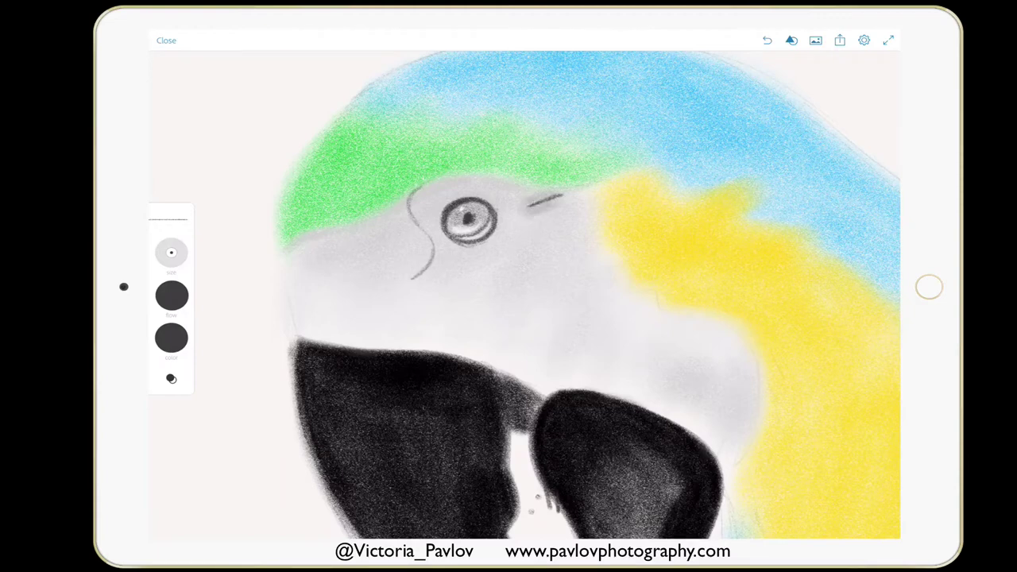
left_click_drag(526, 208, 564, 195)
left_click_drag(517, 219, 431, 280)
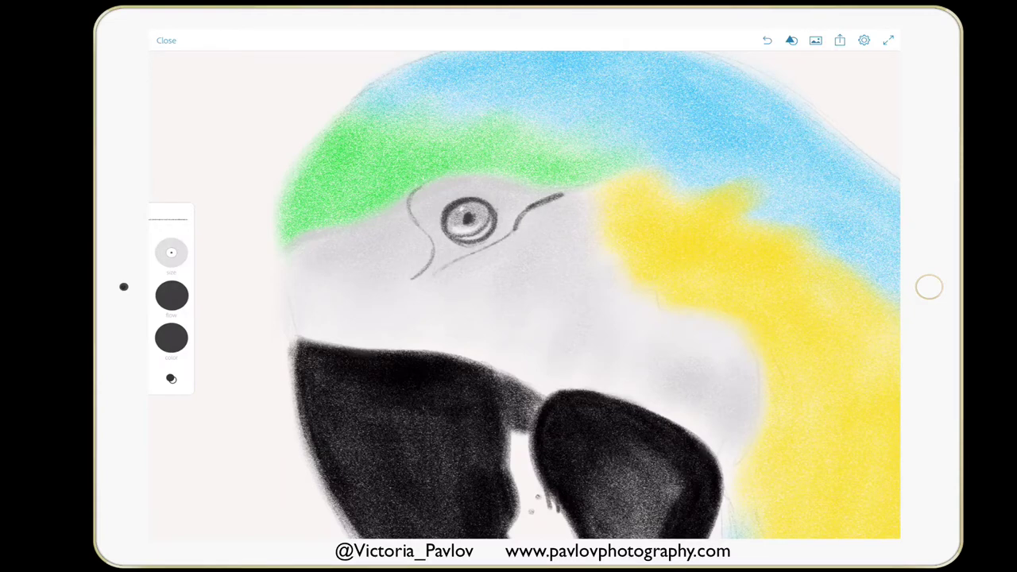
left_click_drag(588, 212, 454, 282)
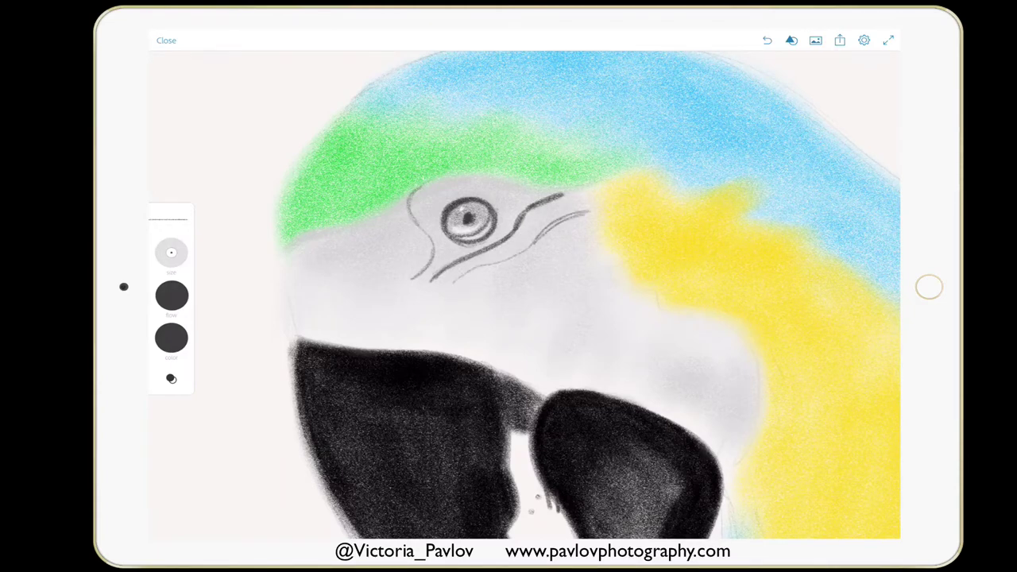
left_click_drag(394, 211, 401, 243)
mouse_move(419, 306)
left_mouse_down()
mouse_move(609, 262)
mouse_move(683, 309)
left_mouse_up()
left_click_drag(365, 221, 375, 249)
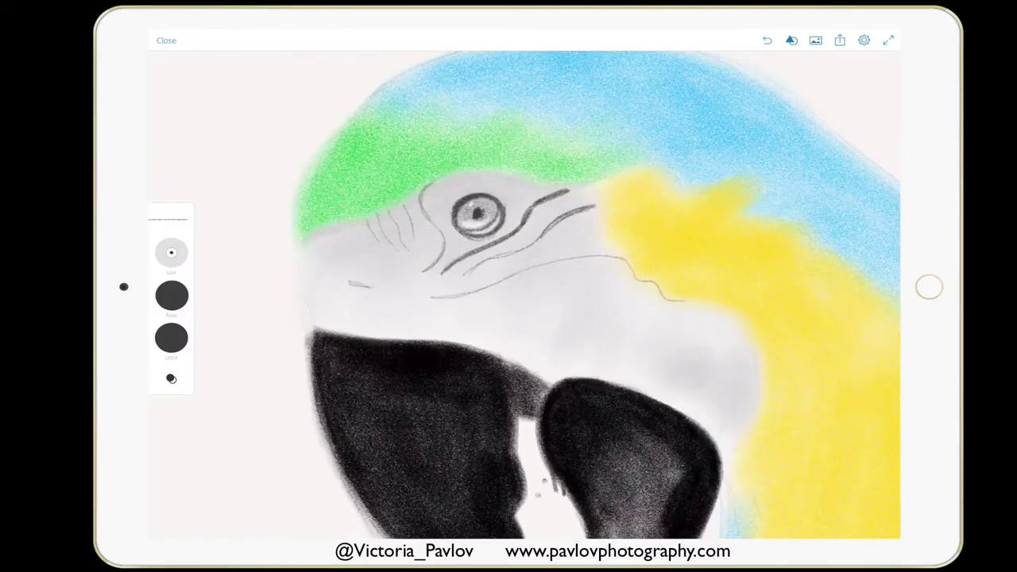
mouse_move(543, 234)
left_mouse_down()
mouse_move(600, 200)
mouse_move(456, 280)
mouse_move(587, 186)
mouse_move(530, 208)
mouse_move(460, 278)
left_mouse_up()
Thicken the eye stripes and darken the cheek line, wavy outline and left feather strokes.
left_click_drag(595, 198, 564, 211)
mouse_move(483, 287)
left_mouse_down()
mouse_move(429, 297)
mouse_move(624, 254)
left_mouse_up()
mouse_move(505, 274)
left_mouse_down()
mouse_move(632, 252)
mouse_move(657, 285)
left_mouse_up()
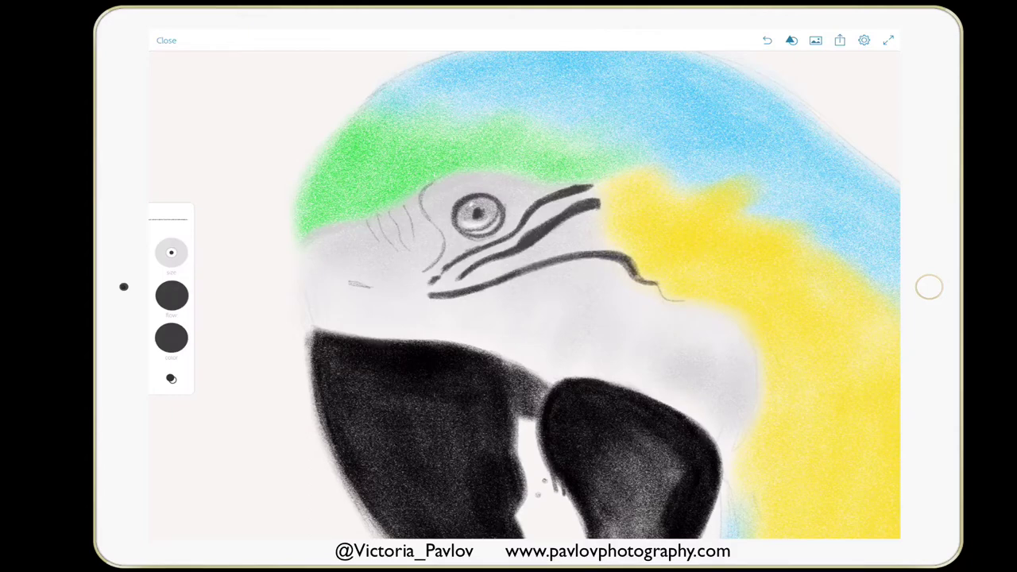
left_click_drag(620, 256, 684, 300)
left_click_drag(632, 276, 696, 302)
left_click_drag(432, 184, 423, 270)
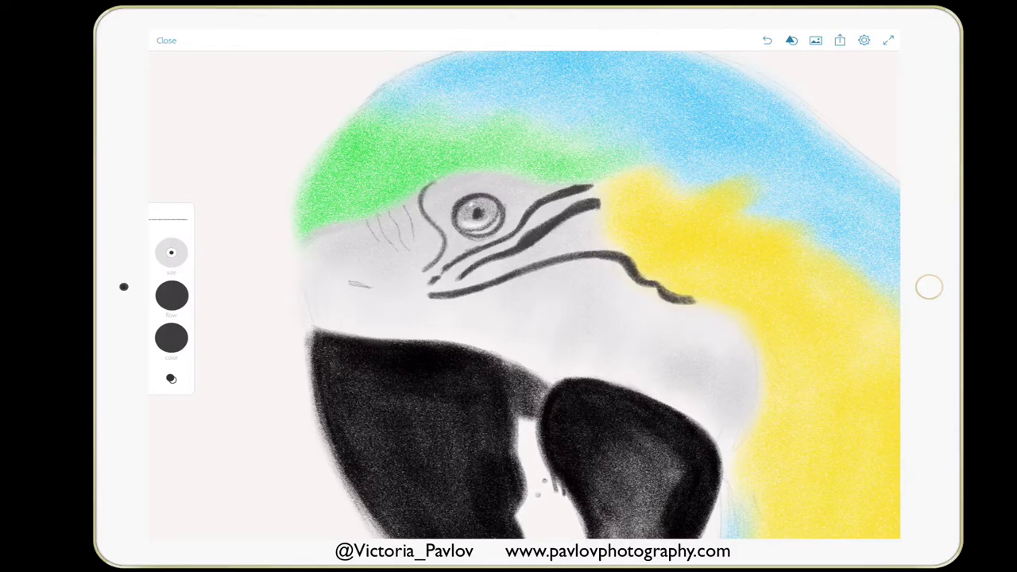
mouse_move(407, 203)
left_mouse_down()
mouse_move(414, 240)
mouse_move(401, 235)
mouse_move(396, 253)
left_mouse_up()
left_click_drag(370, 221, 380, 251)
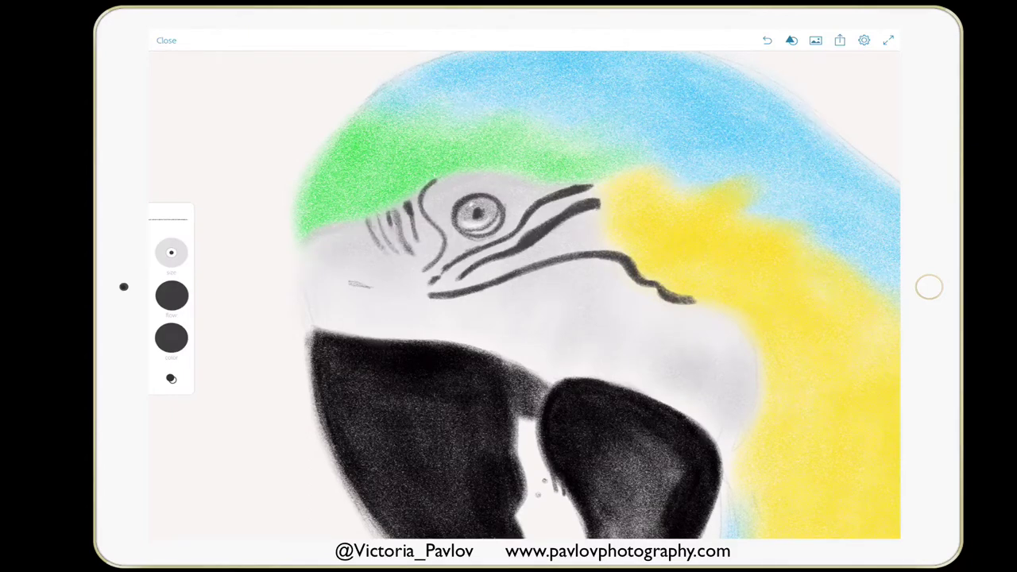
Shade the cheek edge right of the beak in grey.
scroll(516, 294, "down", 2)
left_click_drag(647, 242, 683, 306)
left_click_drag(679, 326, 663, 357)
left_click_drag(675, 297, 663, 353)
mouse_move(647, 246)
left_mouse_down()
mouse_move(683, 306)
mouse_move(675, 350)
left_mouse_up()
Paint dark grey shading down the cheek edge and darken the eye-to-cheek line.
mouse_move(675, 262)
left_mouse_down()
mouse_move(711, 342)
mouse_move(719, 413)
left_mouse_up()
left_click_drag(699, 337, 672, 397)
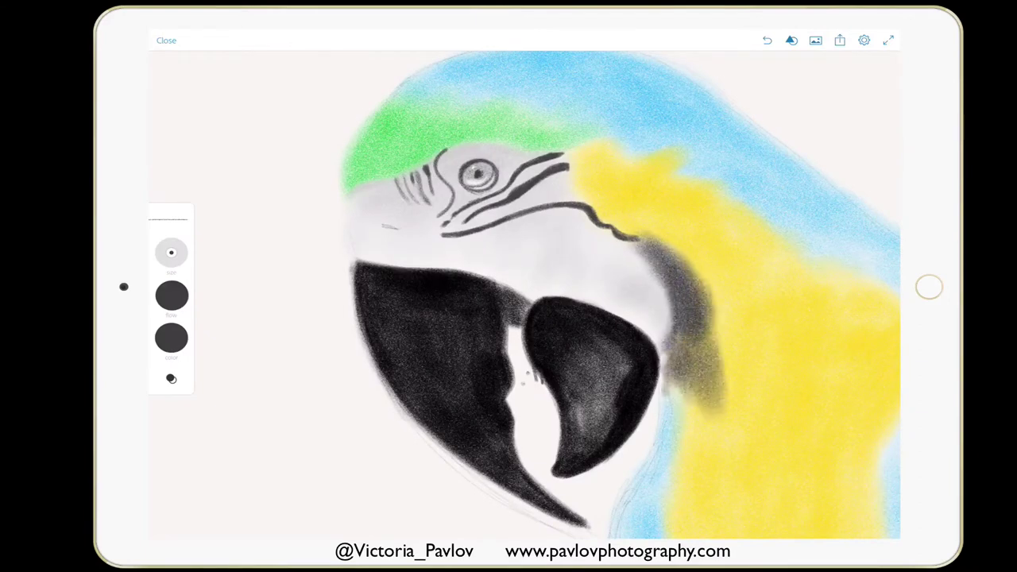
left_click_drag(659, 356, 668, 425)
left_click_drag(675, 375, 653, 451)
mouse_move(719, 314)
left_mouse_down()
mouse_move(699, 445)
mouse_move(727, 429)
left_mouse_up()
left_click_drag(563, 207, 679, 257)
mouse_move(617, 230)
left_mouse_down()
mouse_move(660, 251)
mouse_move(725, 433)
left_mouse_up()
Add darker feathery grey strokes along the cheek edge and lower cheek.
left_click_drag(720, 378, 709, 438)
left_click_drag(670, 337, 669, 429)
left_click_drag(693, 376, 688, 426)
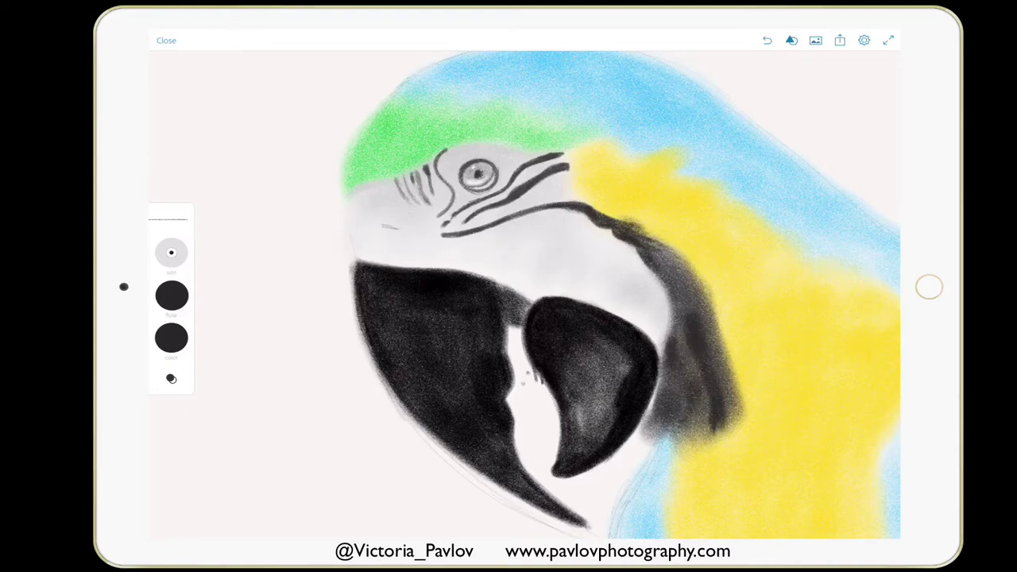
left_click_drag(690, 352, 684, 424)
mouse_move(675, 250)
left_mouse_down()
mouse_move(713, 295)
mouse_move(740, 384)
left_mouse_up()
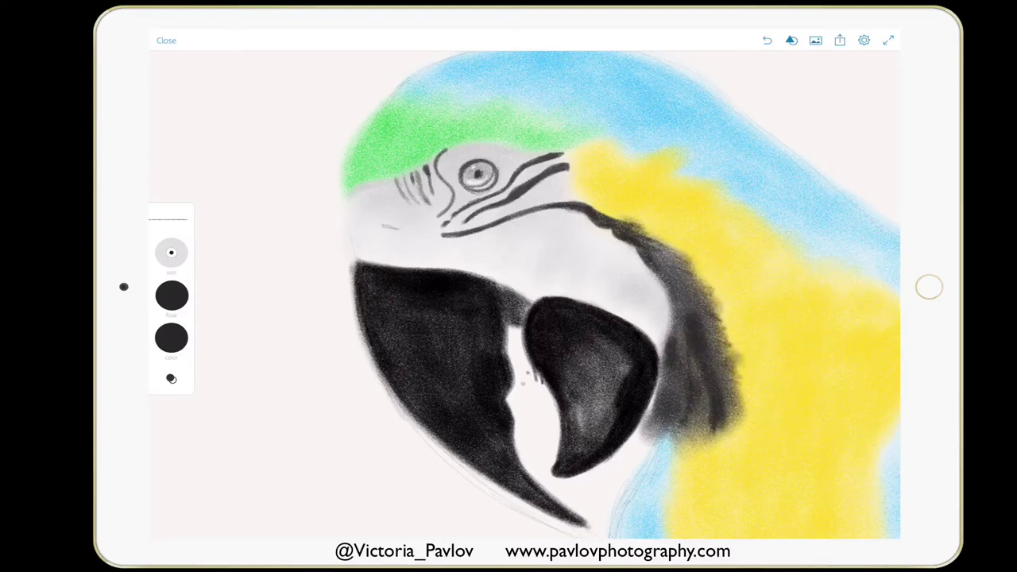
left_click_drag(680, 443, 744, 408)
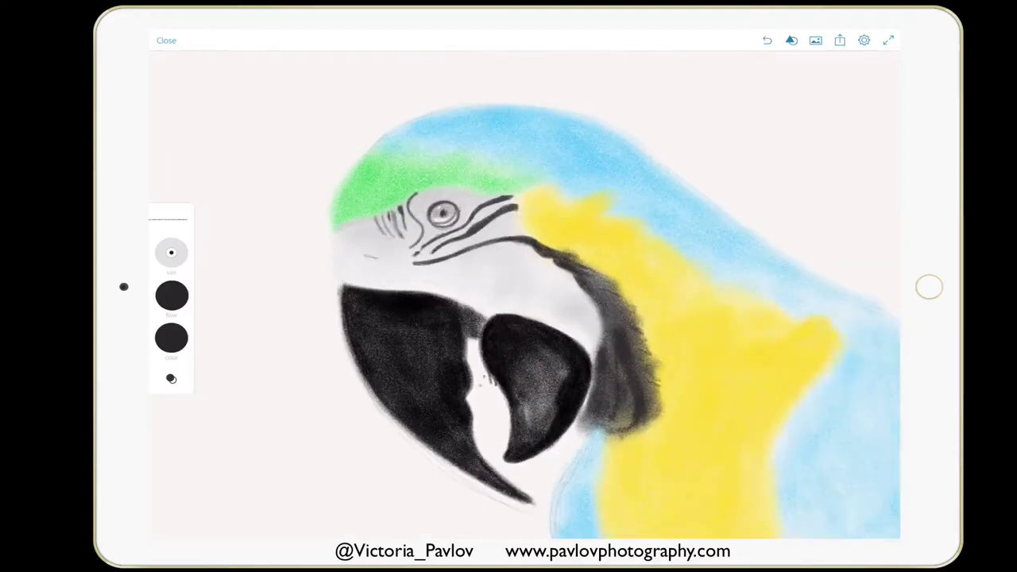
Sample the neck yellow and shade the neck darker just below the black cheek.
left_click_drag(525, 238, 602, 217)
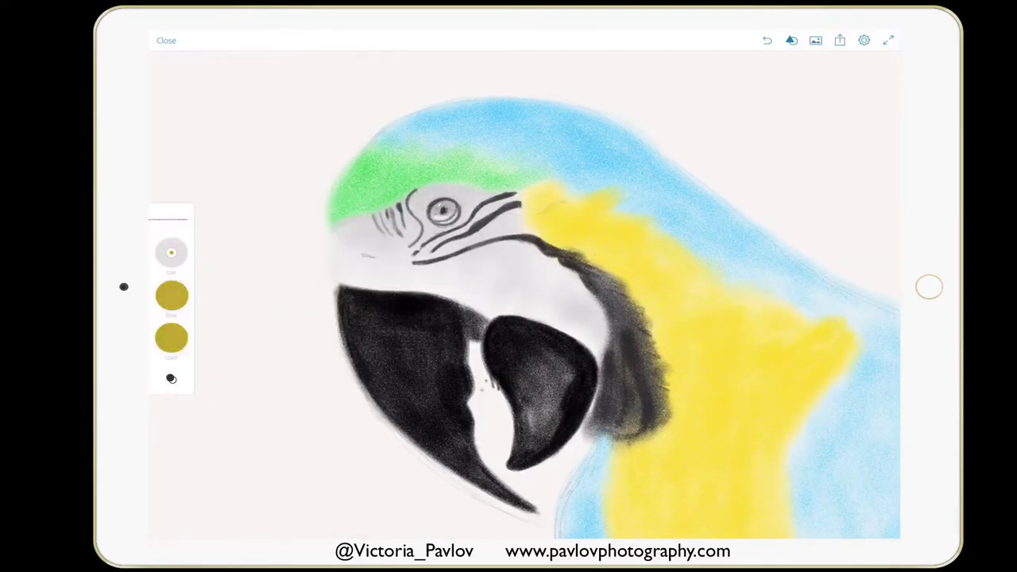
left_click_drag(672, 259, 688, 266)
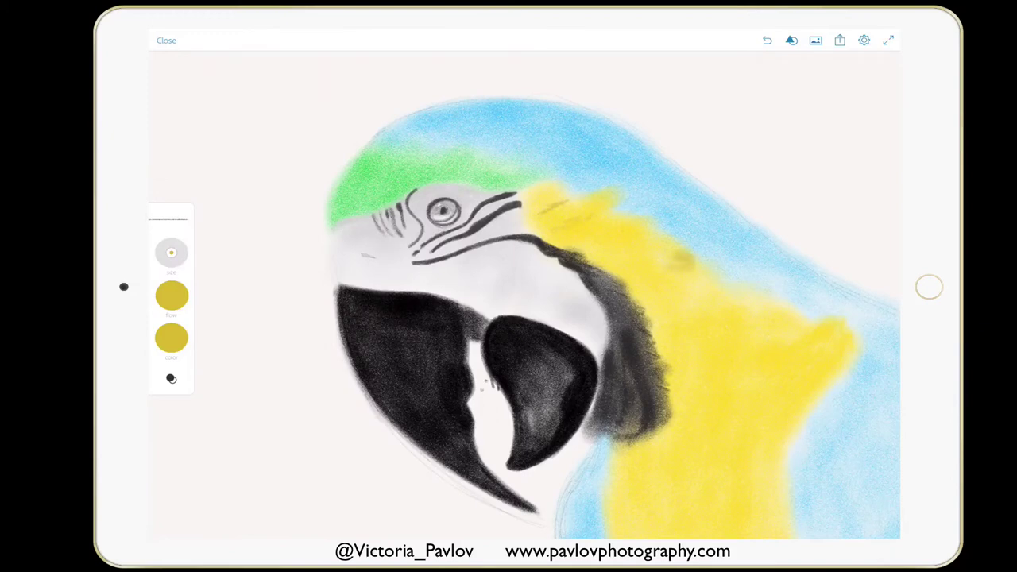
left_click_drag(683, 397, 698, 342)
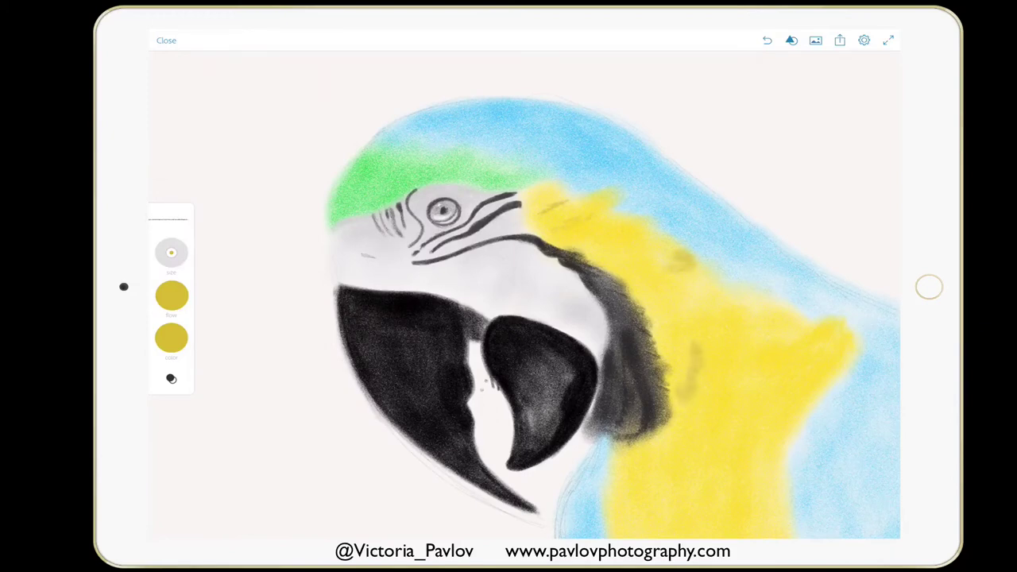
left_click_drag(650, 454, 687, 434)
left_click_drag(687, 472, 697, 513)
left_click_drag(652, 438, 678, 473)
left_click_drag(635, 431, 674, 459)
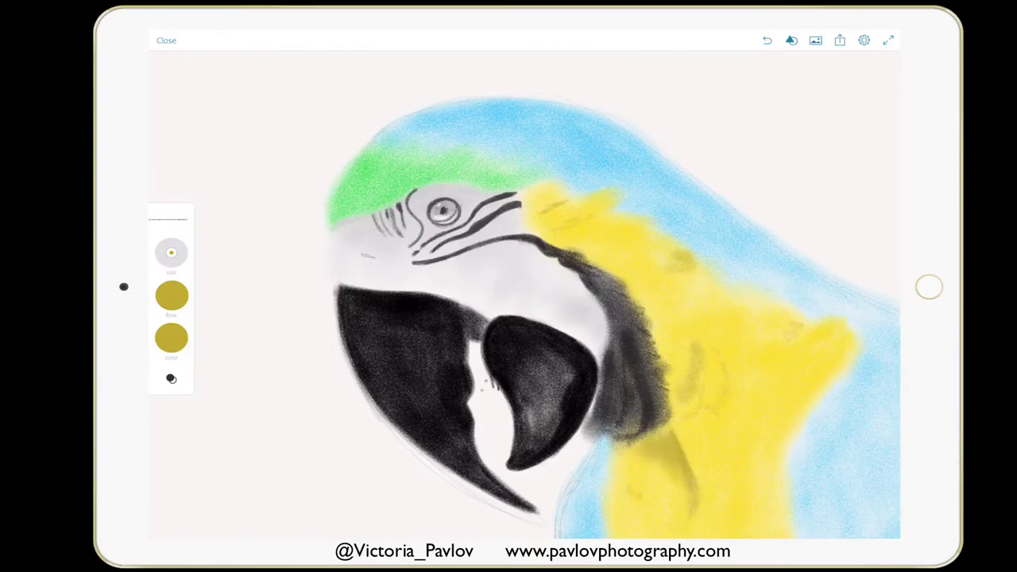
Add darker ochre shading to the left edge and lower-right of the yellow neck.
left_click_drag(606, 473, 611, 496)
left_click_drag(779, 461, 779, 500)
scroll(525, 294, "down", 2)
mouse_move(746, 441)
left_mouse_down()
mouse_move(739, 497)
mouse_move(714, 497)
left_mouse_up()
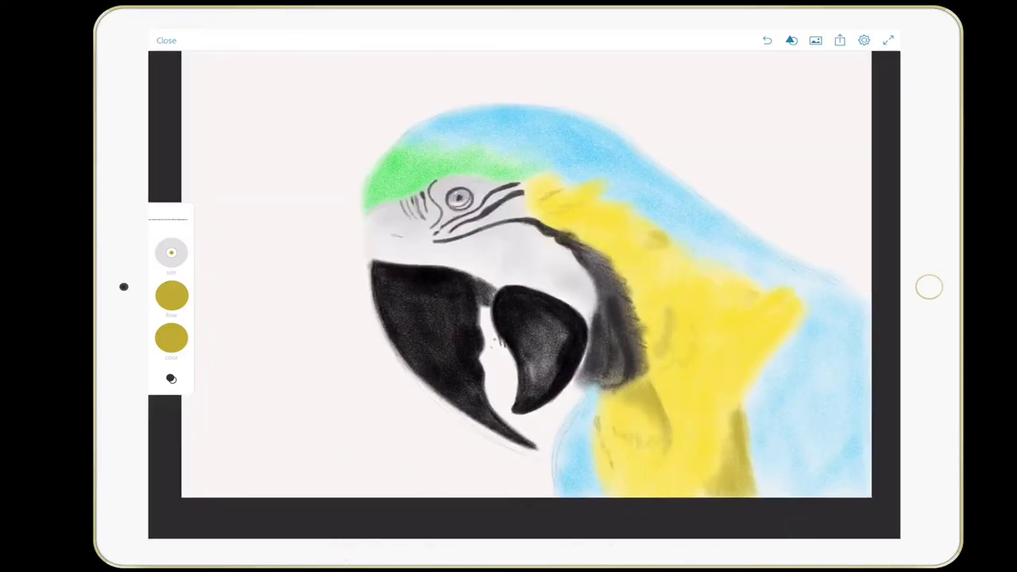
mouse_move(739, 407)
left_mouse_down()
mouse_move(699, 496)
mouse_move(673, 496)
left_mouse_up()
left_click_drag(775, 352, 724, 410)
left_click_drag(734, 322, 700, 368)
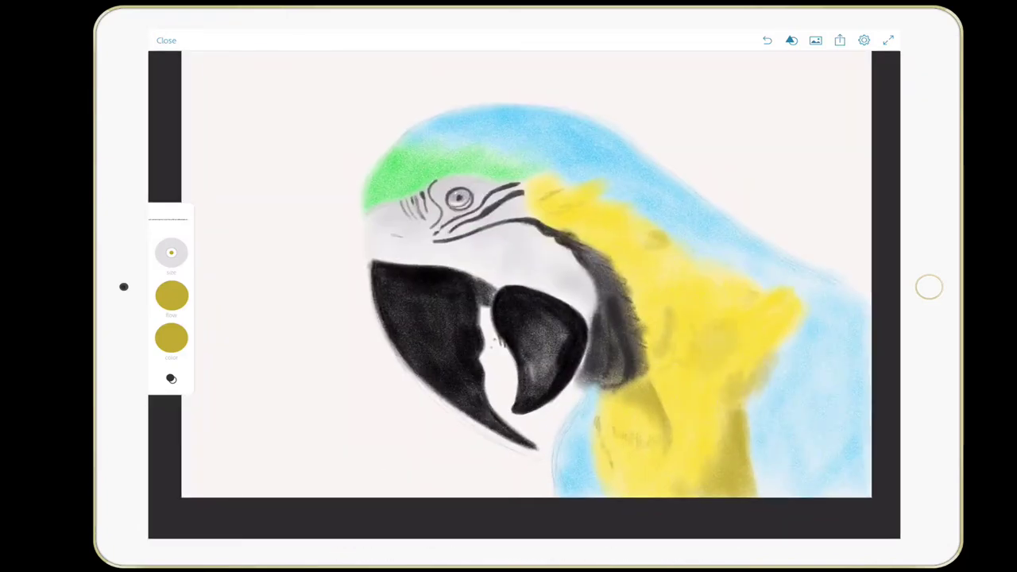
left_click(171, 338)
left_click(329, 452)
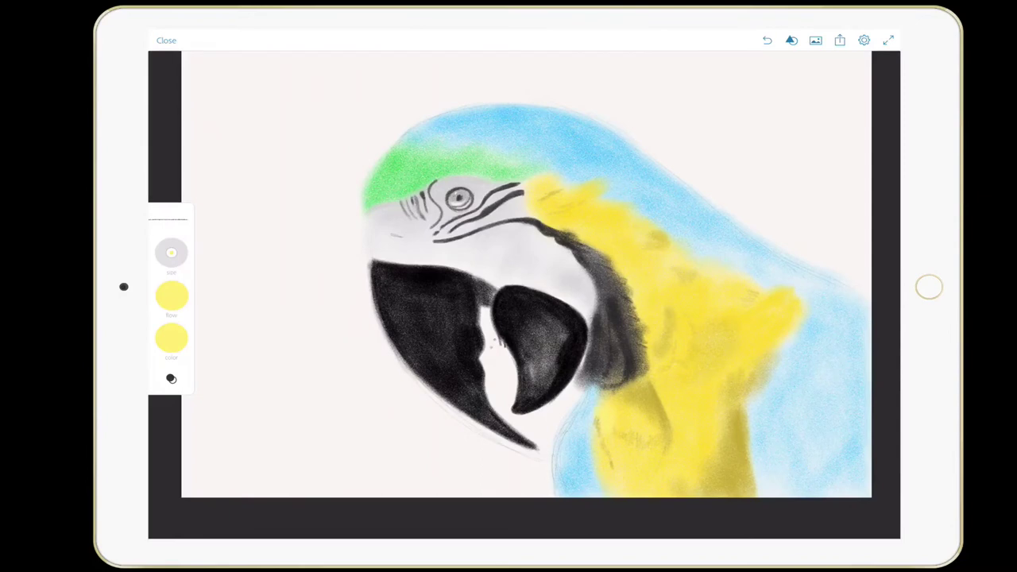
Pick pale yellow and dab two highlights onto the neck feathers.
left_click(171, 337)
left_click(294, 452)
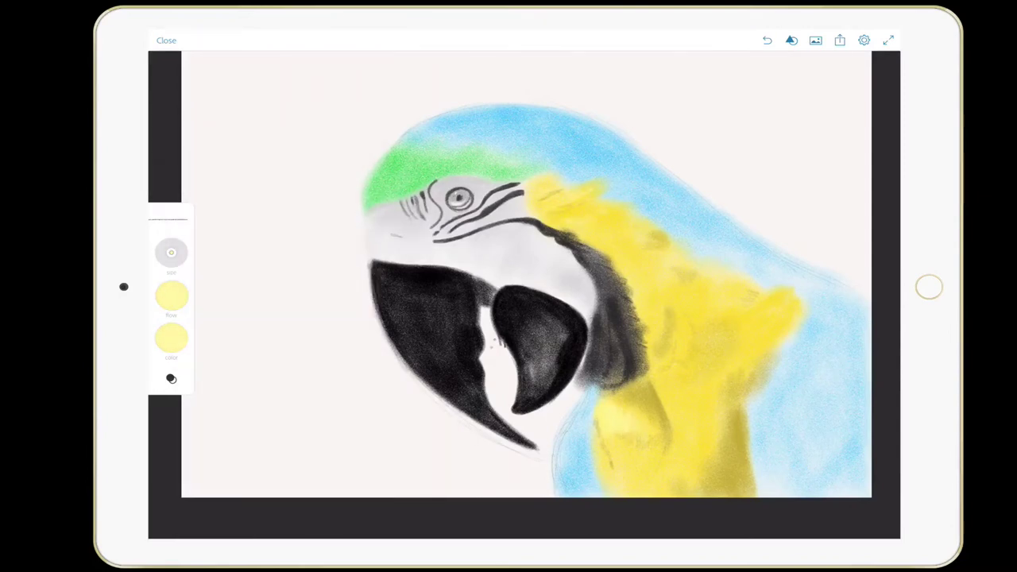
left_click_drag(775, 352, 765, 368)
left_click_drag(770, 302, 783, 291)
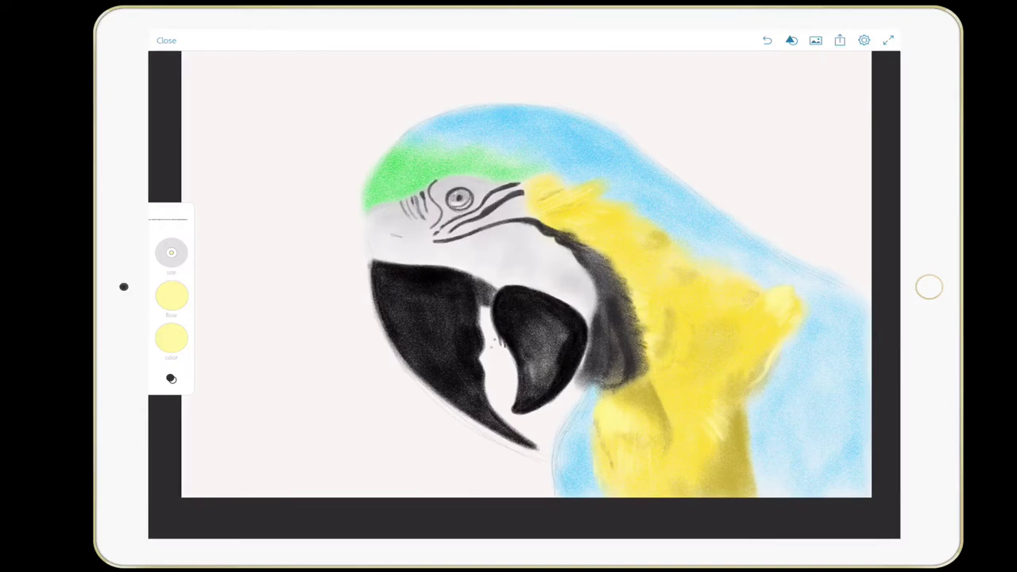
left_click(172, 337)
left_click_drag(525, 240, 531, 113)
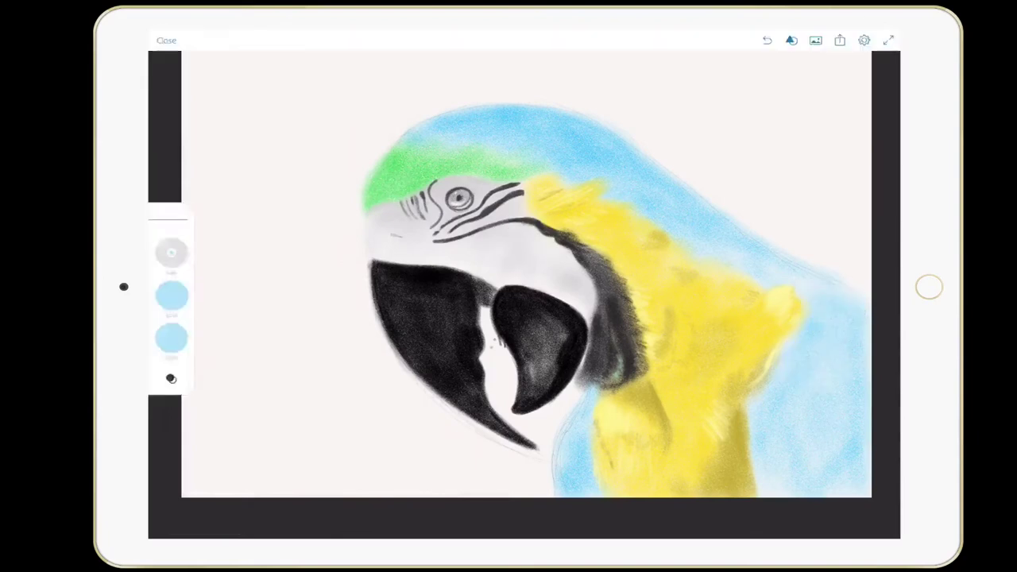
Shade the lower-right blue body in grey-blue, starting from the yellow tuft.
left_click(172, 338)
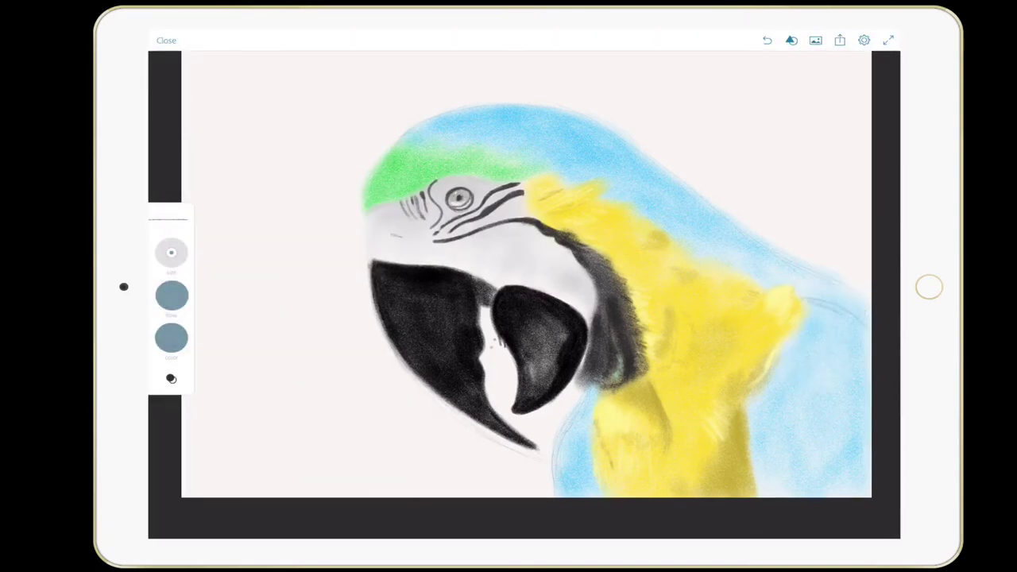
left_click_drag(796, 295, 869, 333)
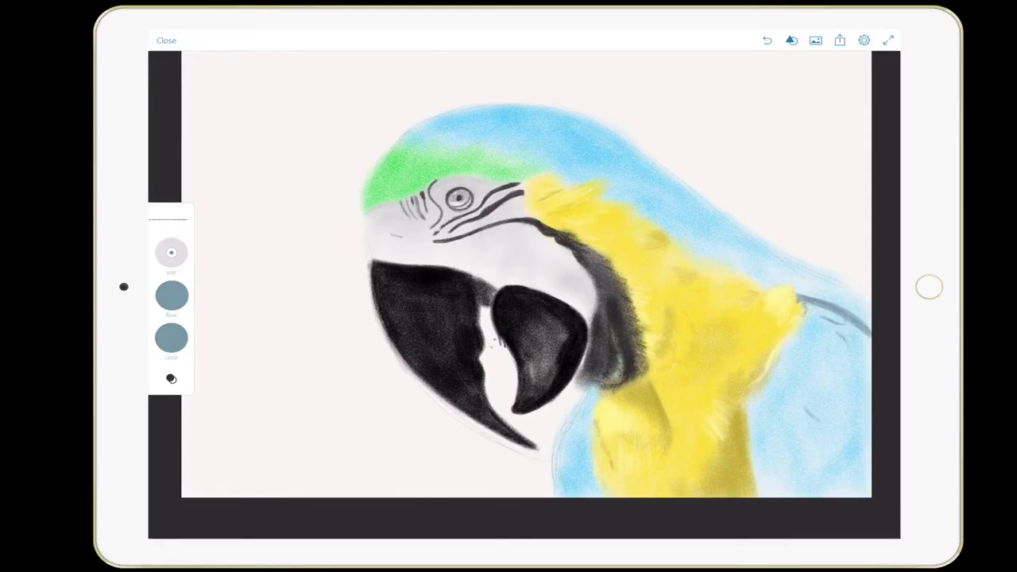
left_click_drag(824, 419, 804, 484)
left_click_drag(855, 429, 758, 491)
mouse_move(851, 472)
left_mouse_down()
mouse_move(818, 314)
mouse_move(766, 485)
left_mouse_up()
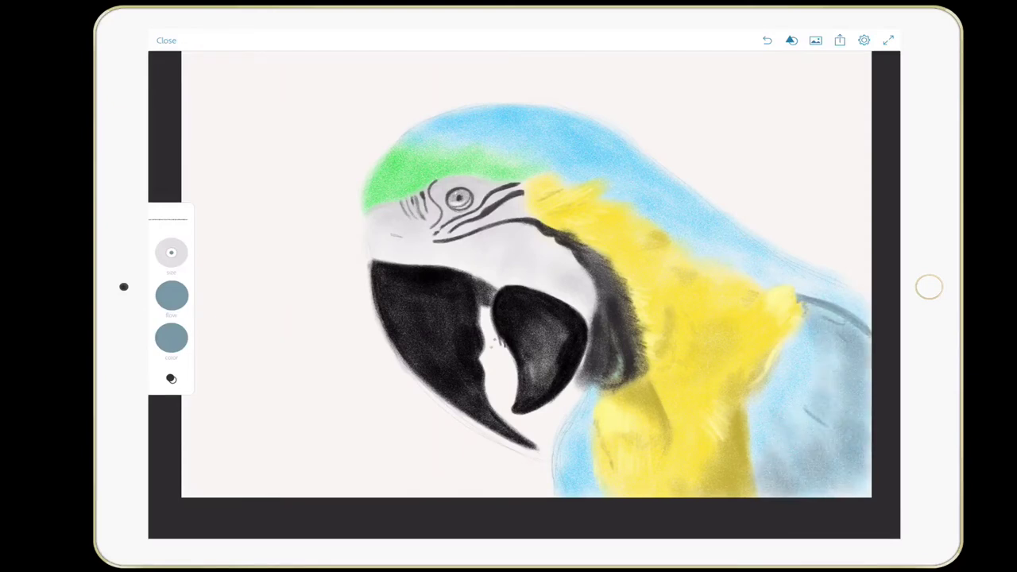
Add bright blue accents on the head top, lower-right body edge and lower neck.
left_click(171, 337)
left_click(279, 341)
left_click(172, 338)
mouse_move(848, 397)
left_mouse_down()
mouse_move(854, 425)
mouse_move(842, 361)
left_mouse_up()
left_click_drag(481, 162, 595, 119)
mouse_move(584, 405)
left_mouse_down()
mouse_move(556, 467)
mouse_move(556, 496)
left_mouse_up()
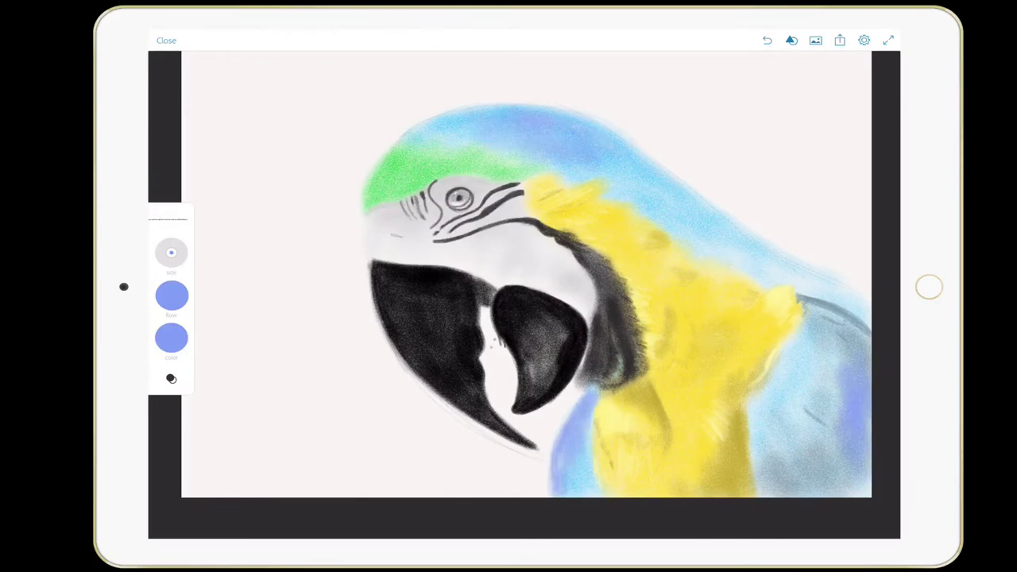
left_click_drag(589, 433, 562, 484)
left_click_drag(666, 172, 719, 219)
left_click_drag(842, 306, 808, 326)
left_click_drag(801, 276, 862, 306)
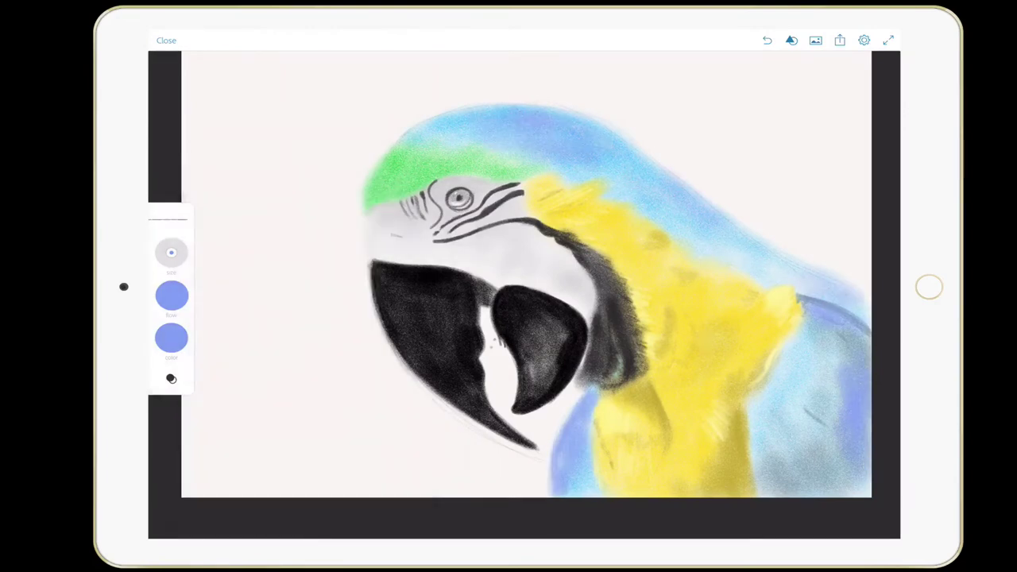
Brush white highlights over the blue body, head and upper neck.
left_click(171, 337)
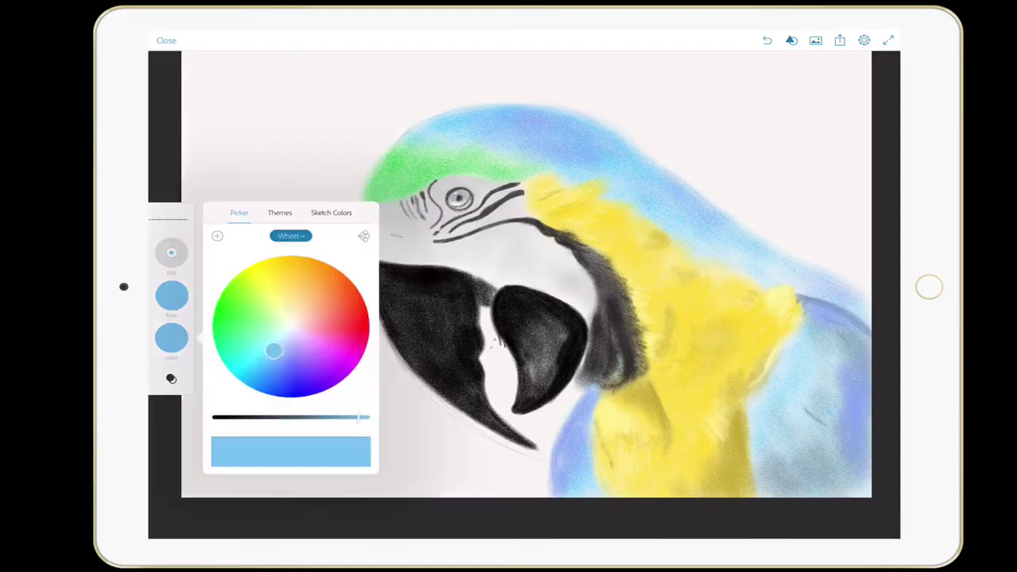
left_click(365, 416)
left_click_drag(832, 370, 808, 421)
left_click_drag(842, 335, 822, 359)
left_click_drag(823, 409, 806, 445)
mouse_move(454, 127)
left_mouse_down()
mouse_move(518, 111)
mouse_move(628, 148)
mouse_move(689, 211)
left_mouse_up()
mouse_move(587, 449)
left_mouse_down()
mouse_move(572, 473)
mouse_move(578, 482)
left_mouse_up()
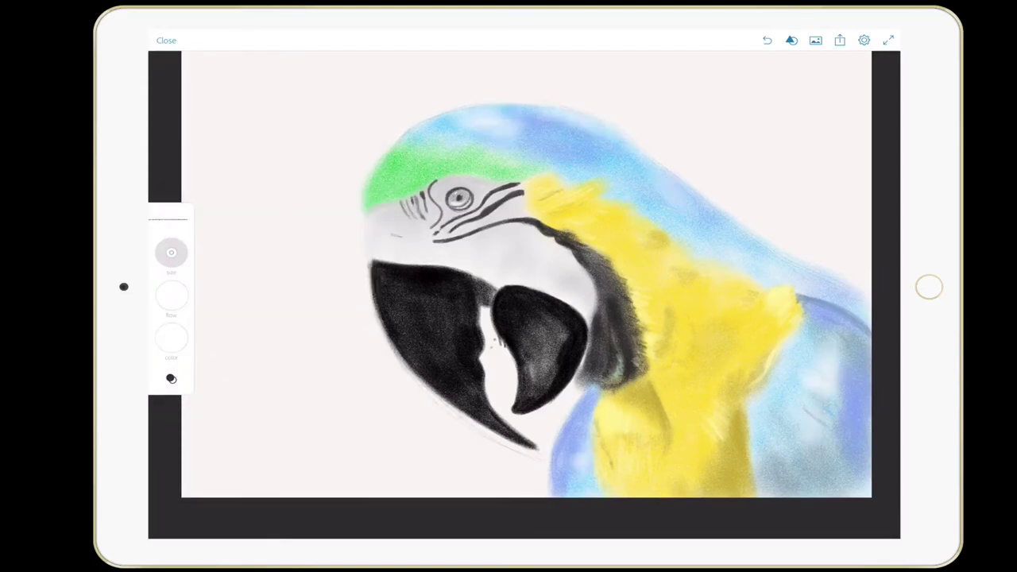
Add light strokes on the black beak and sample blue from the head.
left_click_drag(480, 418, 397, 302)
left_click_drag(531, 328, 530, 388)
left_click(543, 127)
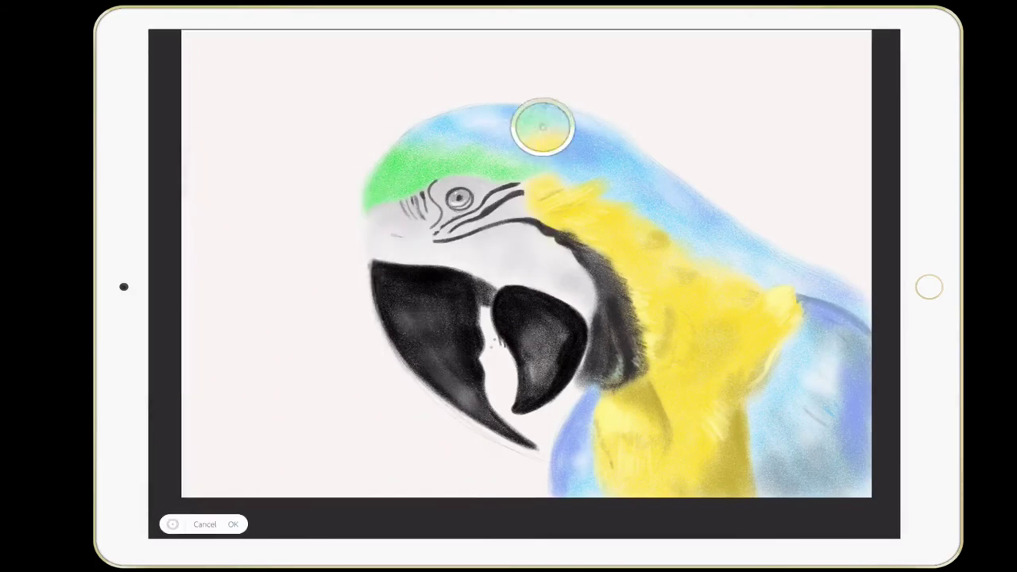
left_click(233, 524)
left_click(171, 337)
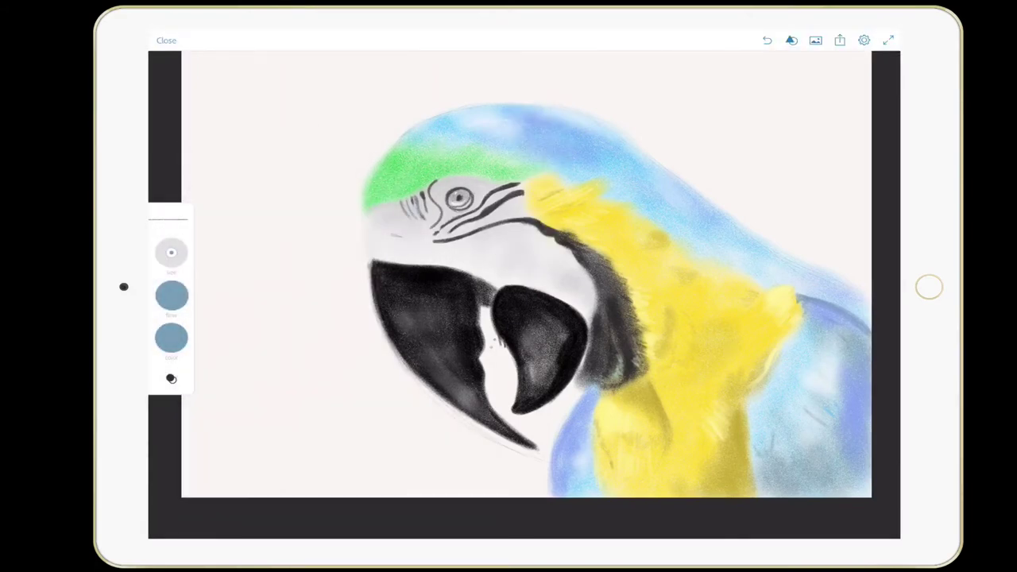
Paint grey-blue feather strokes on the wing, neck and a faint outline on the head top.
left_click_drag(795, 335, 782, 388)
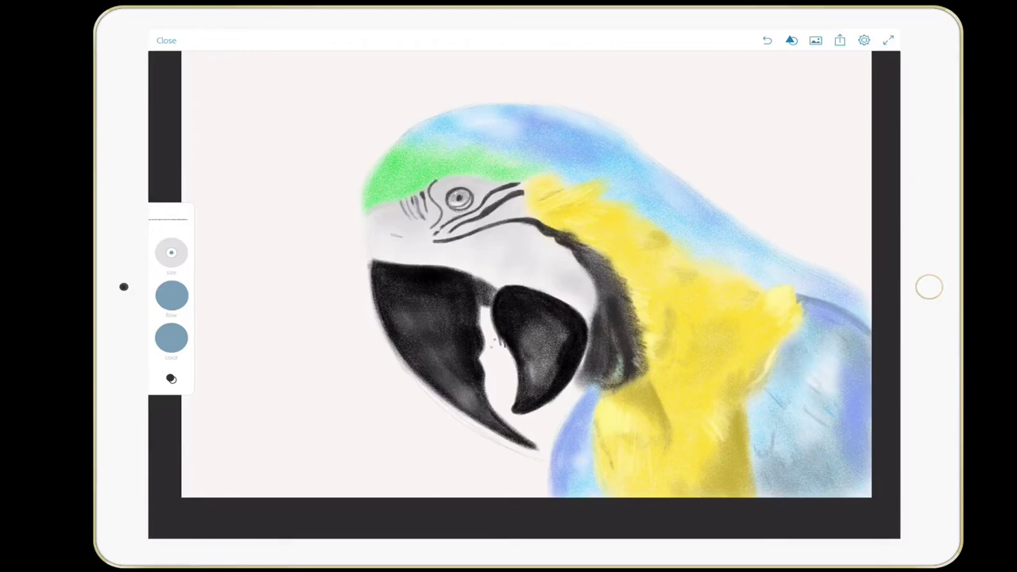
mouse_move(699, 255)
left_mouse_down()
mouse_move(742, 281)
mouse_move(775, 282)
left_mouse_up()
left_click_drag(740, 243, 788, 278)
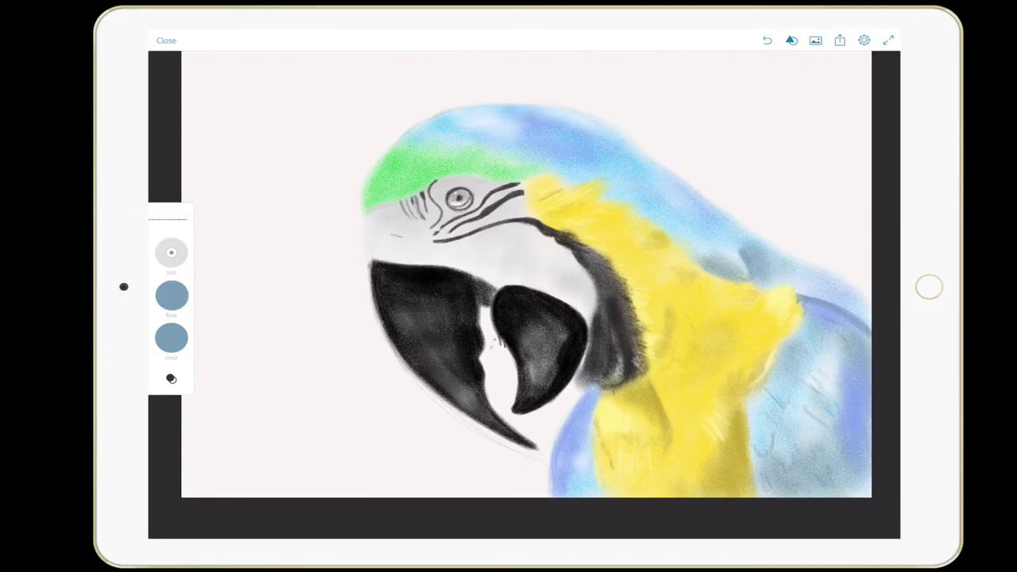
left_click_drag(412, 126, 482, 104)
left_click(888, 40)
mouse_move(679, 181)
left_mouse_down()
mouse_move(711, 205)
mouse_move(713, 252)
left_mouse_up()
left_click_drag(616, 174, 736, 260)
left_click(887, 41)
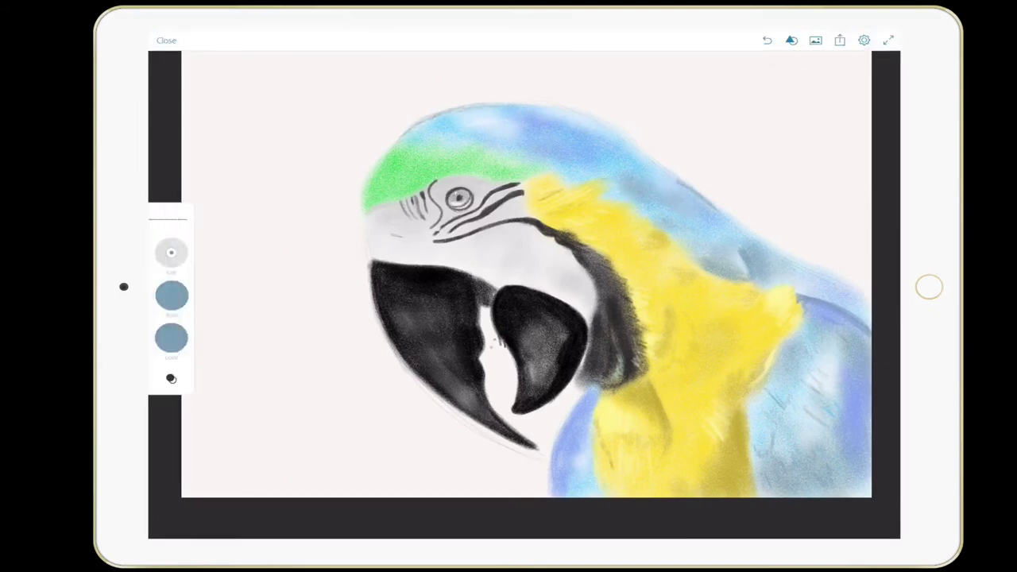
Darken the blue crown and neck with small darker grey strokes.
mouse_move(456, 127)
left_mouse_down()
mouse_move(472, 119)
mouse_move(459, 118)
left_mouse_up()
scroll(524, 278, "up", 2)
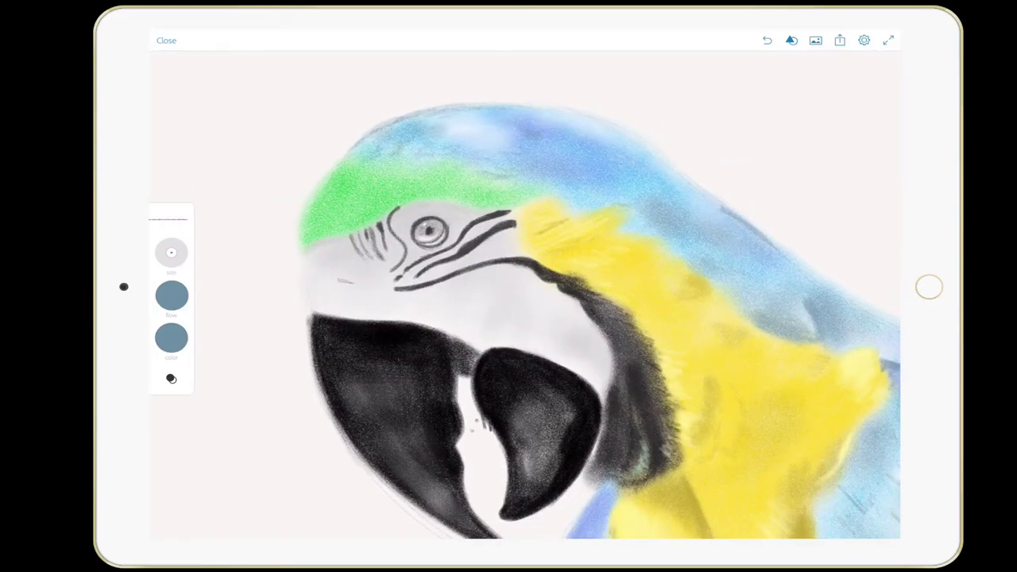
left_click_drag(552, 159, 579, 156)
left_click(887, 40)
mouse_move(705, 213)
left_mouse_down()
mouse_move(753, 241)
mouse_move(726, 246)
left_mouse_up()
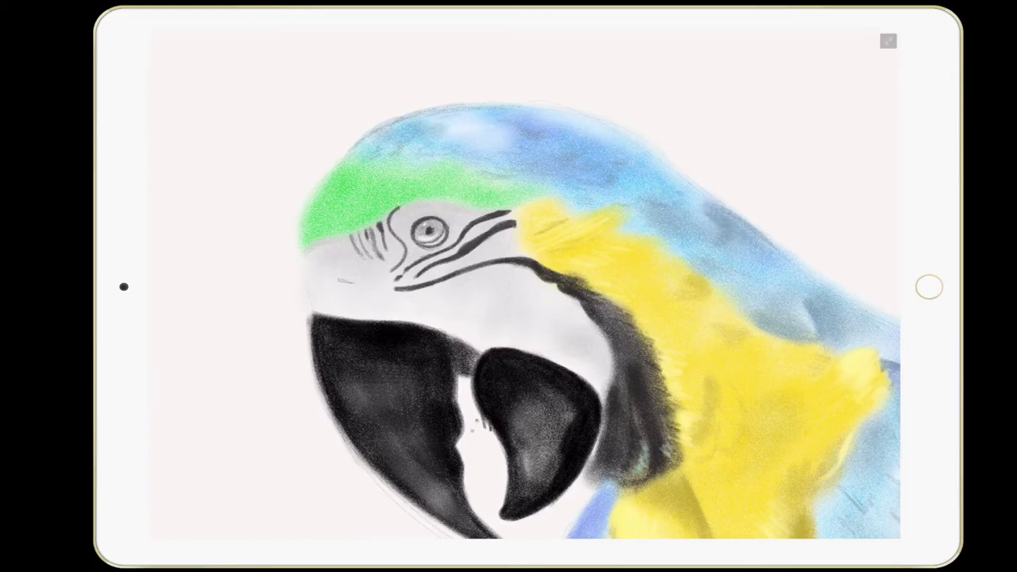
left_click(887, 40)
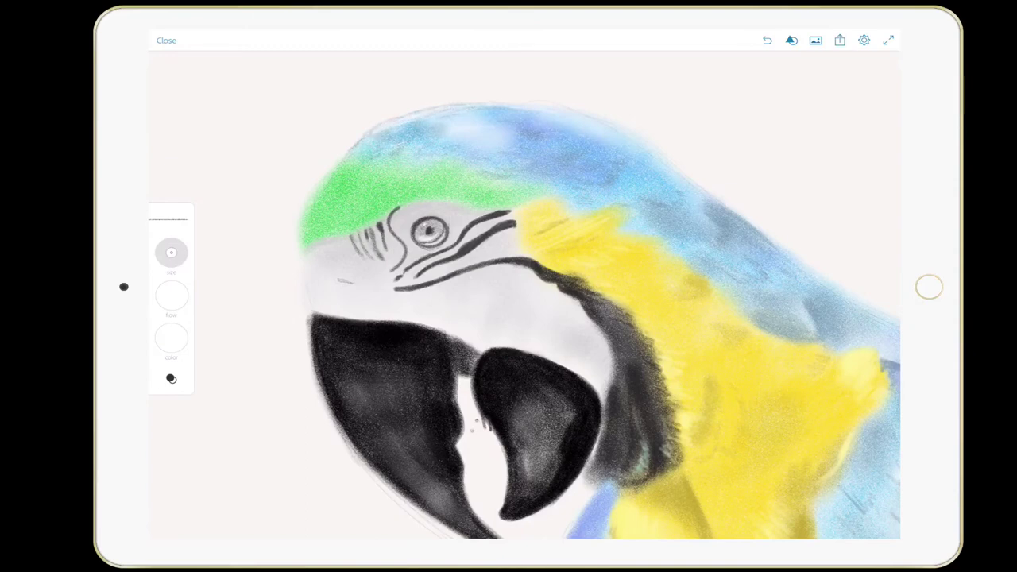
Add a faint light highlight along the top of the lower beak.
scroll(524, 294, "down", 3)
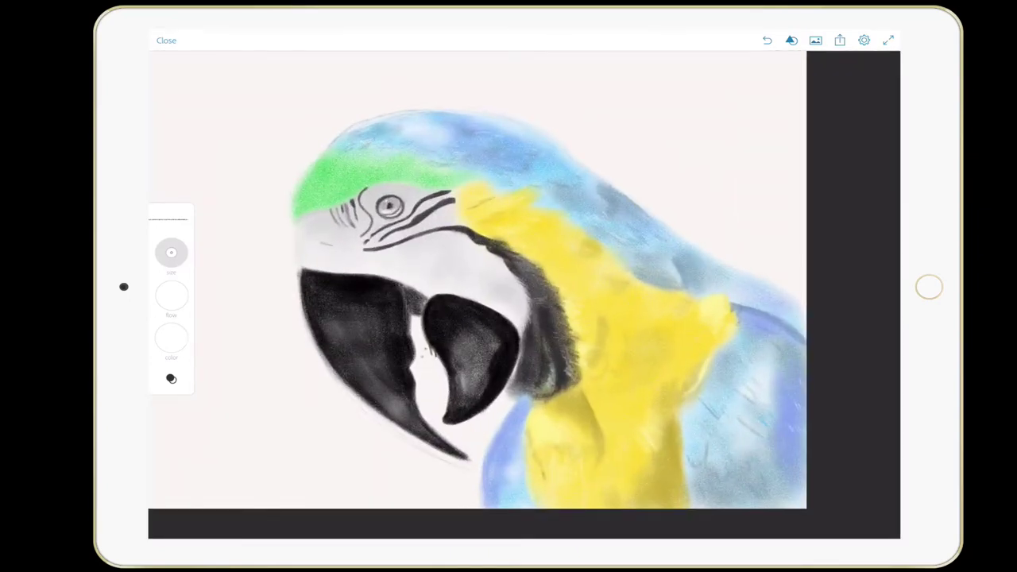
left_click_drag(457, 359, 445, 388)
left_click_drag(442, 309, 484, 297)
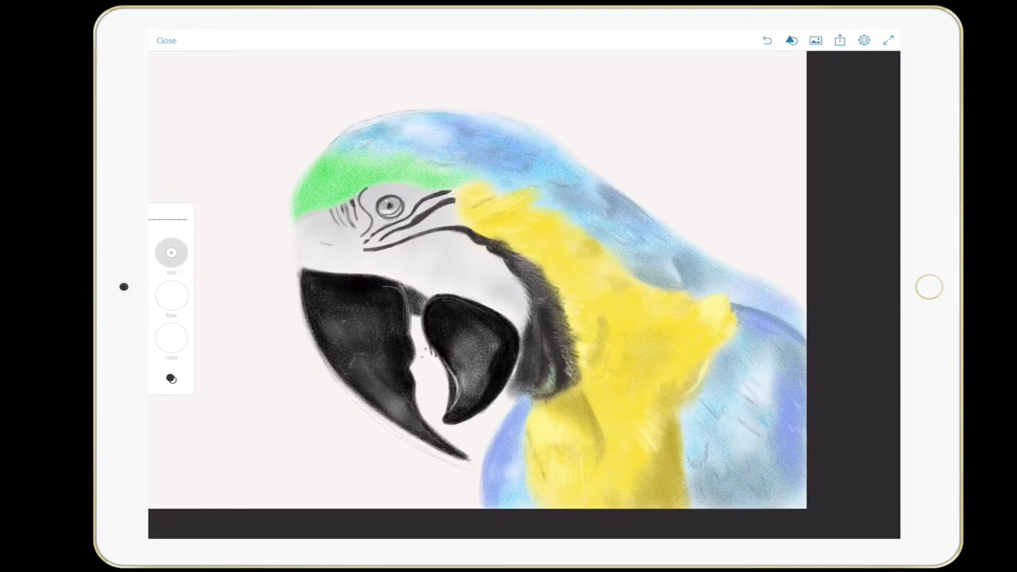
left_click(332, 156)
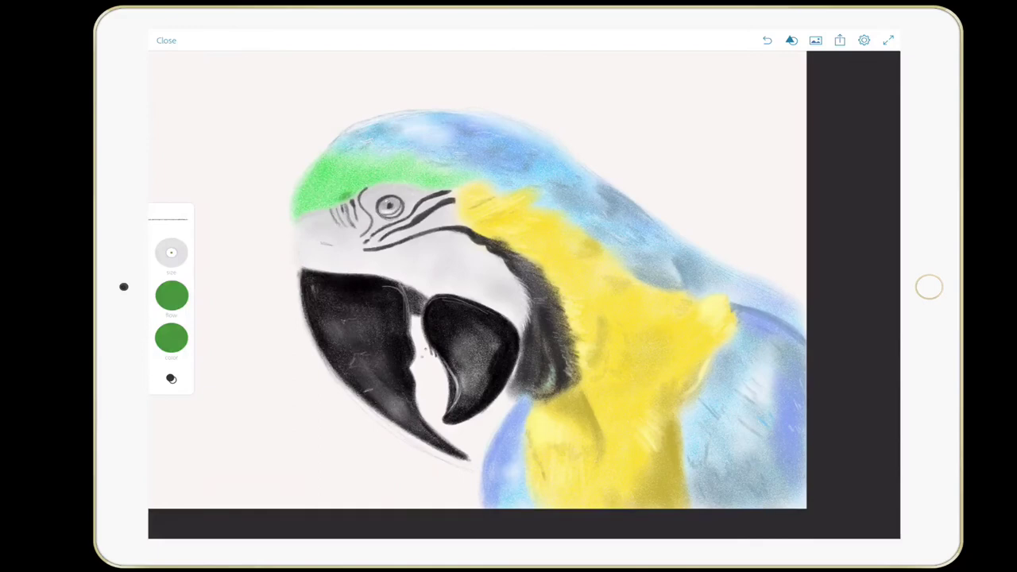
Shade the green crown darker above and left of the eye.
mouse_move(350, 194)
left_mouse_down()
mouse_move(302, 211)
mouse_move(295, 186)
mouse_move(311, 191)
left_mouse_up()
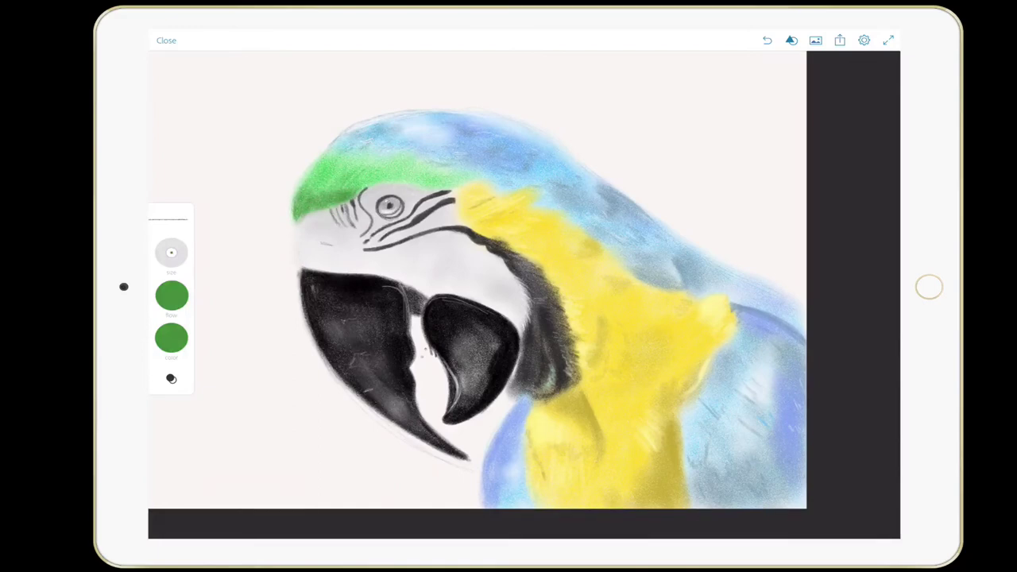
left_click_drag(391, 179, 361, 188)
left_click_drag(441, 173, 379, 189)
mouse_move(459, 181)
left_mouse_down()
mouse_move(421, 189)
mouse_move(433, 187)
left_mouse_up()
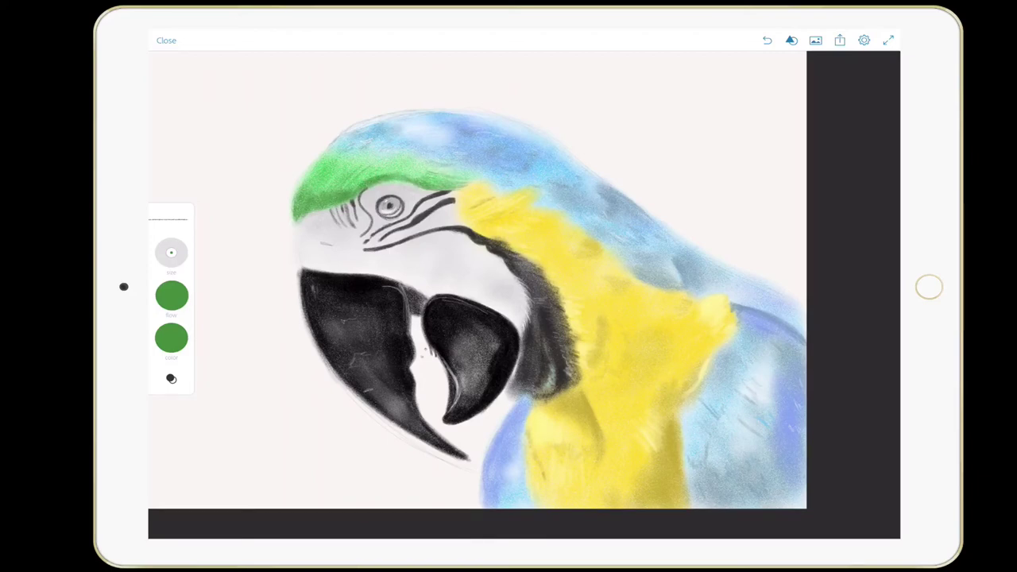
left_click_drag(364, 138, 310, 189)
mouse_move(445, 155)
left_mouse_down()
mouse_move(375, 173)
mouse_move(383, 178)
left_mouse_up()
mouse_move(472, 178)
left_mouse_down()
mouse_move(420, 164)
mouse_move(459, 186)
left_mouse_up()
Switch to bright green at lower flow and dab it onto the yellow feathers.
left_click(170, 337)
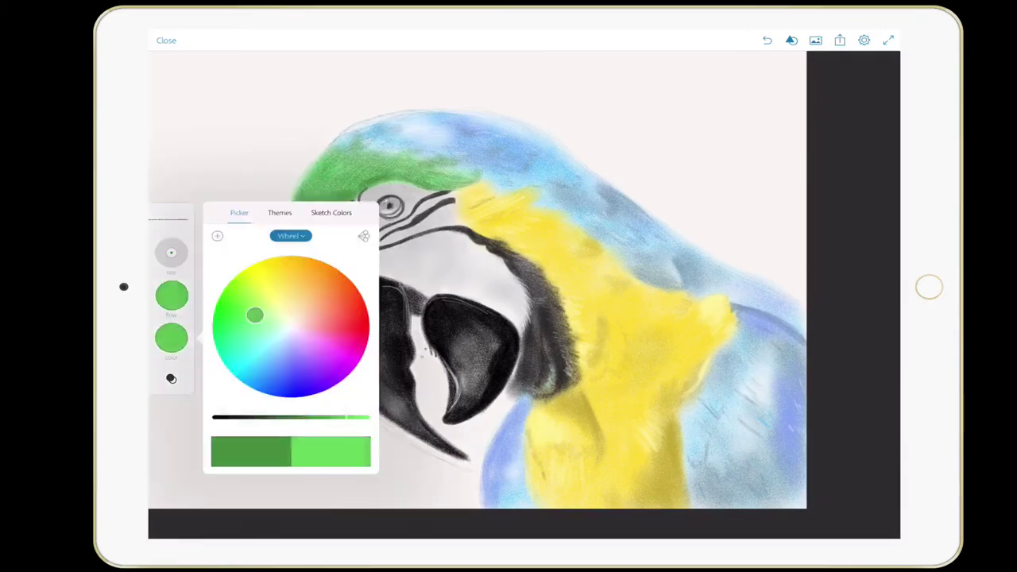
left_click(262, 316)
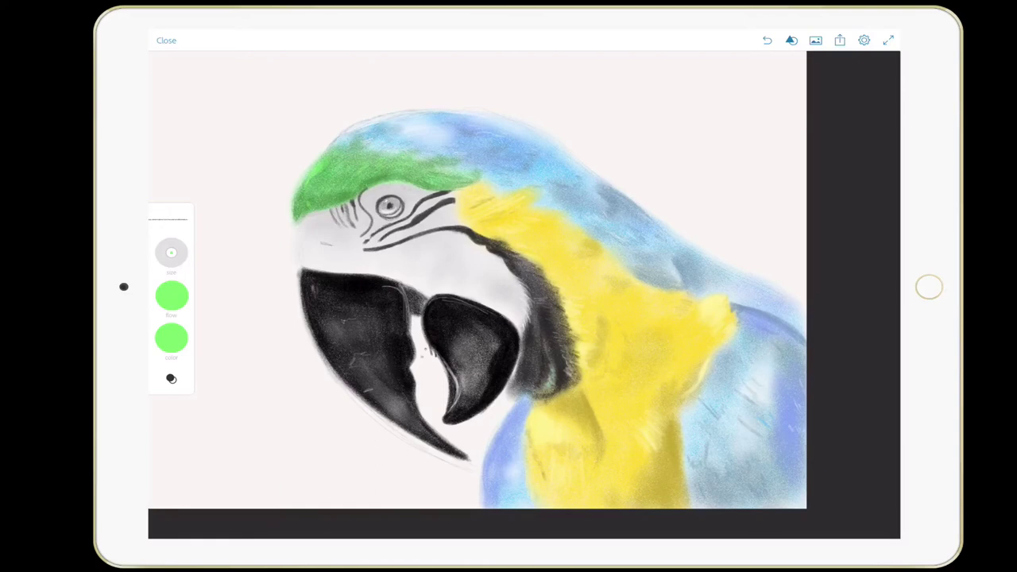
left_click_drag(171, 295, 171, 309)
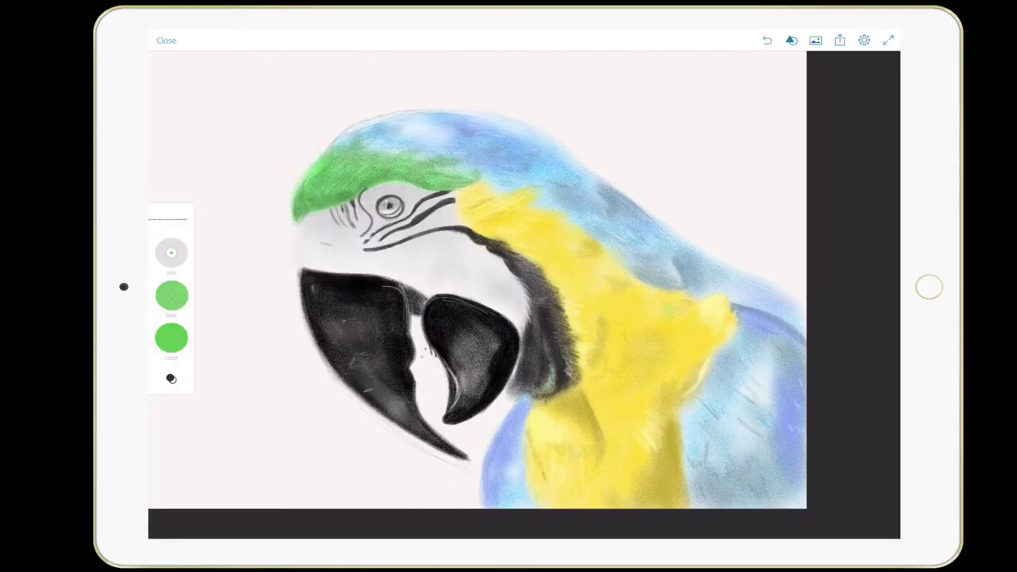
left_click(707, 305)
left_click(613, 257)
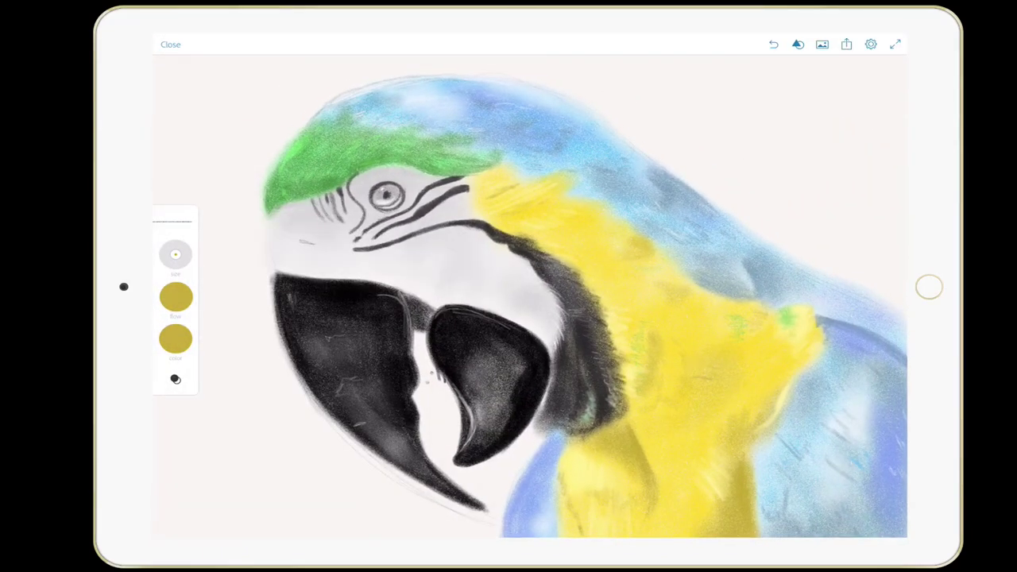
Texture the yellow chest feathers with short darker yellow strokes, then pick pale cream.
left_click_drag(688, 359, 708, 370)
mouse_move(639, 421)
left_mouse_down()
mouse_move(663, 451)
mouse_move(668, 502)
mouse_move(684, 394)
left_mouse_up()
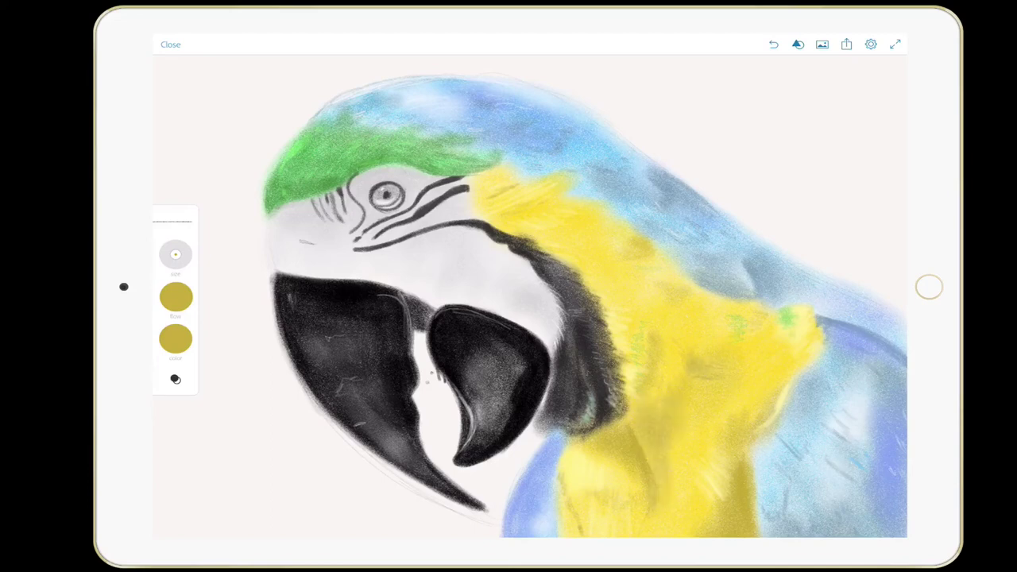
left_click_drag(682, 441, 710, 479)
left_click_drag(671, 532, 691, 515)
left_click_drag(749, 378, 772, 348)
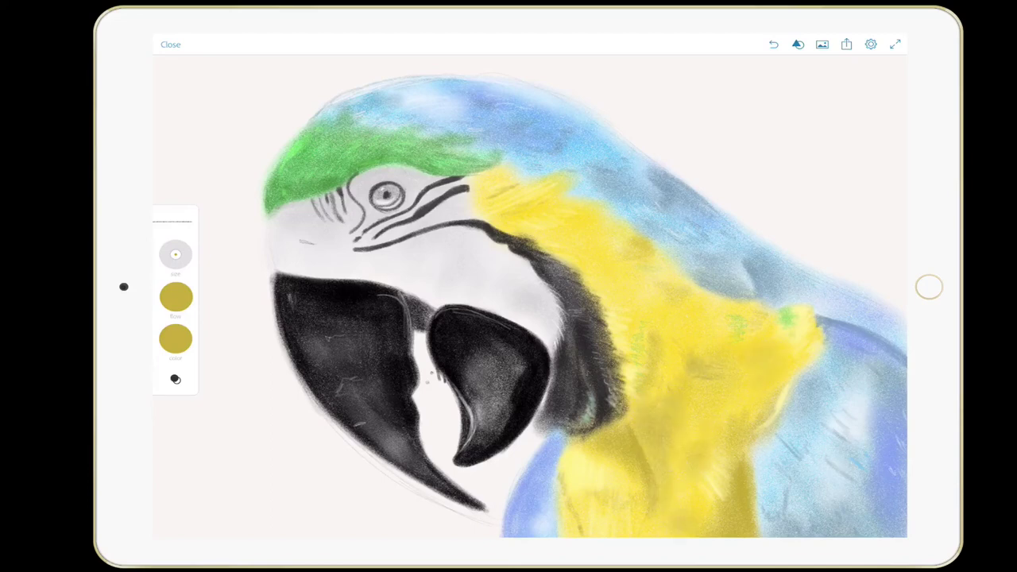
left_click(175, 339)
left_click(305, 306)
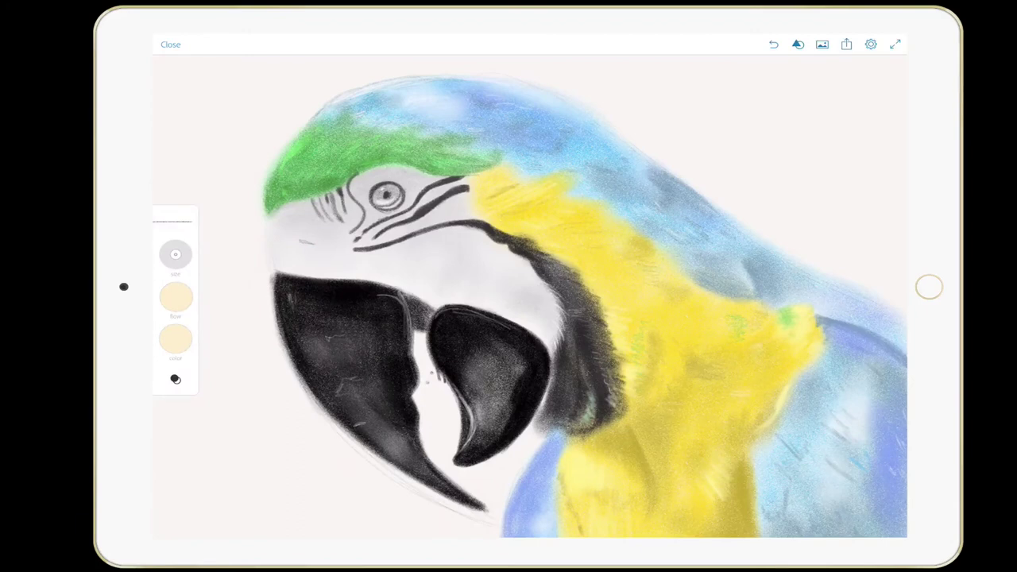
Sample the light blue from the parrot's back and adjust it to a teal brush colour.
left_click_drag(529, 193, 849, 334)
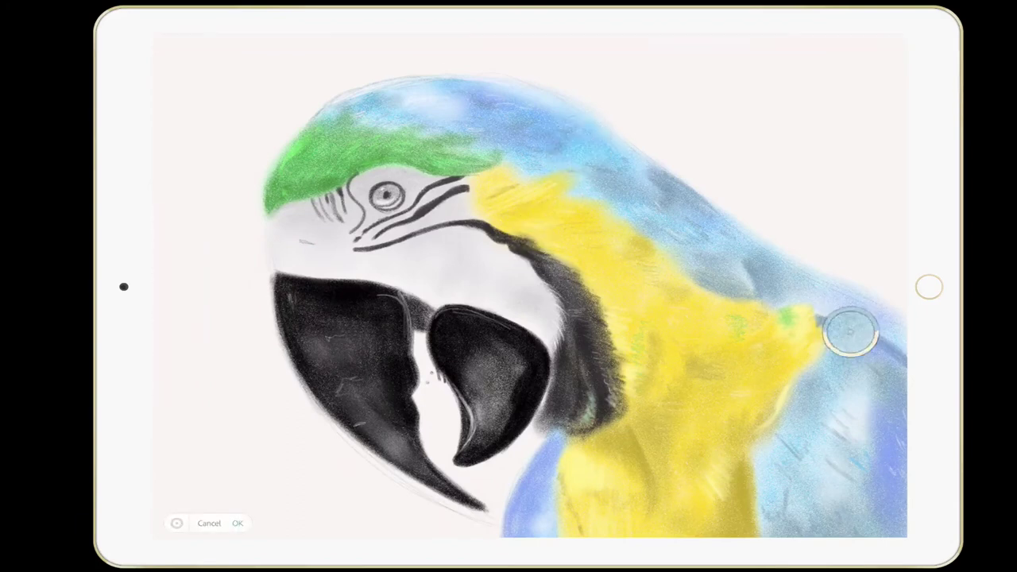
left_click(175, 339)
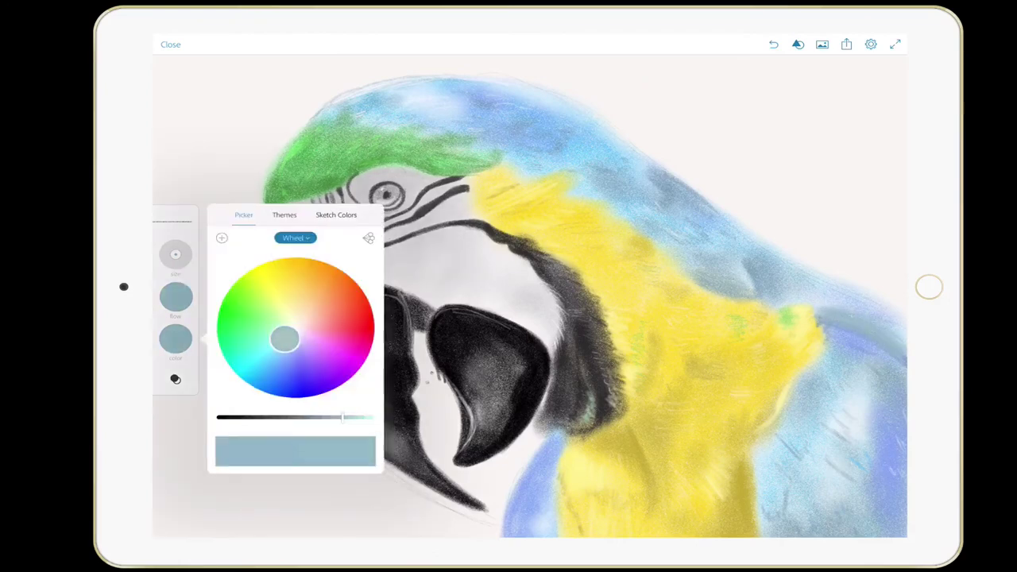
left_click(272, 345)
left_click(176, 339)
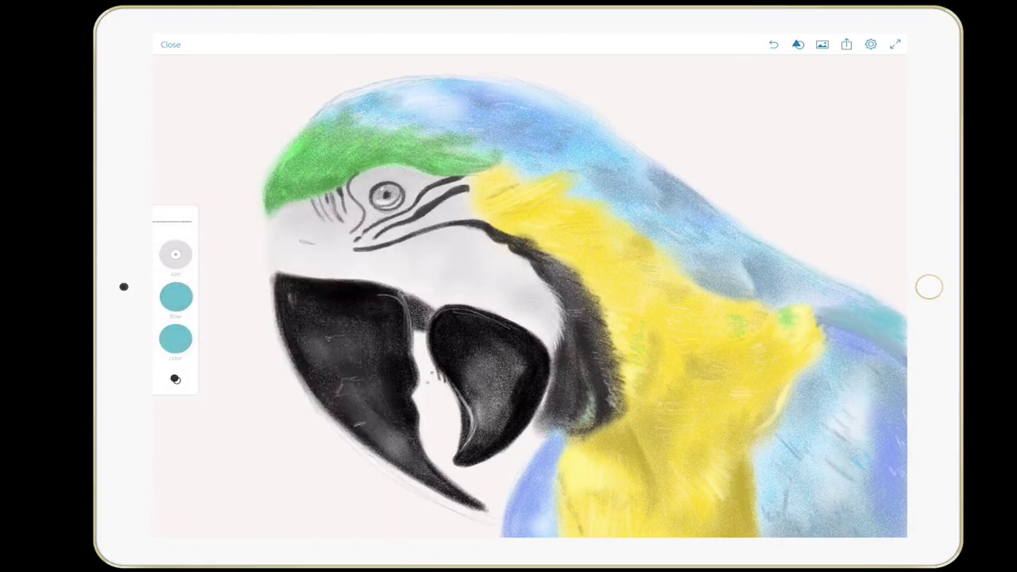
left_click_drag(555, 318, 544, 293)
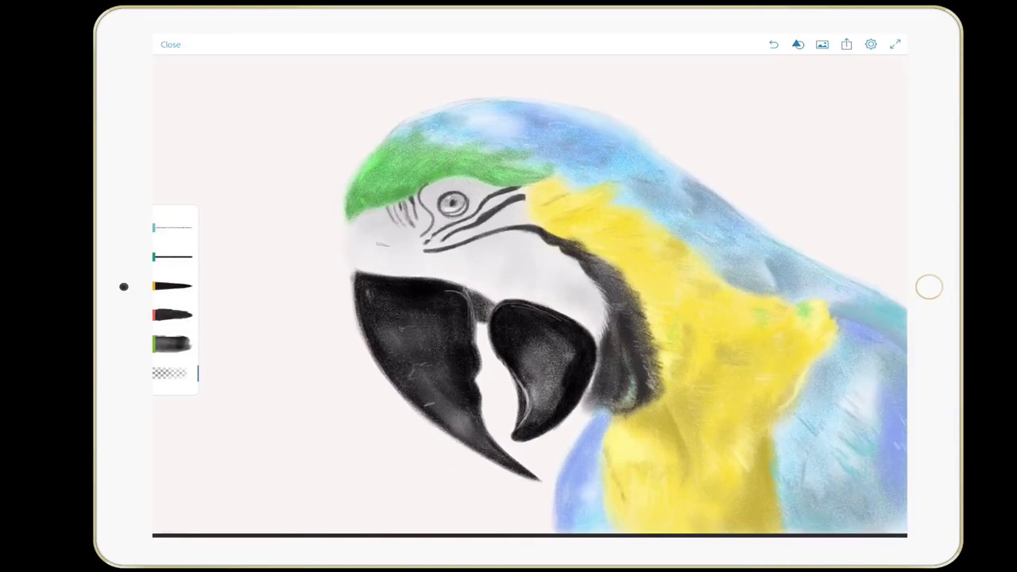
Paint broad soft light-blue watercolour strokes around the parrot, left side and upper right.
left_click_drag(234, 243, 286, 290)
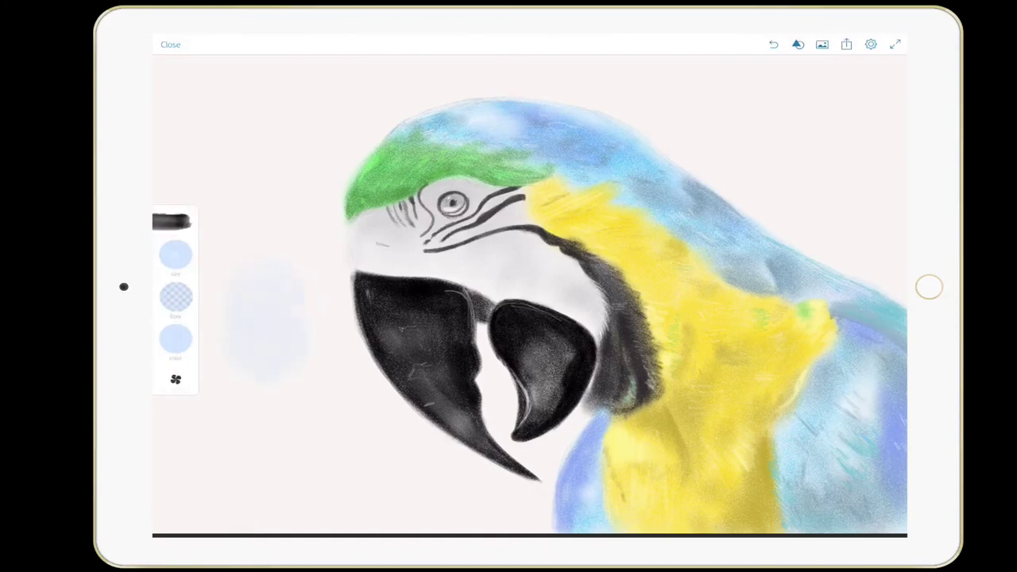
left_click_drag(234, 195, 318, 346)
left_click_drag(381, 432, 421, 469)
left_click_drag(759, 143, 794, 171)
left_click_drag(719, 155, 902, 298)
left_click_drag(336, 270, 373, 127)
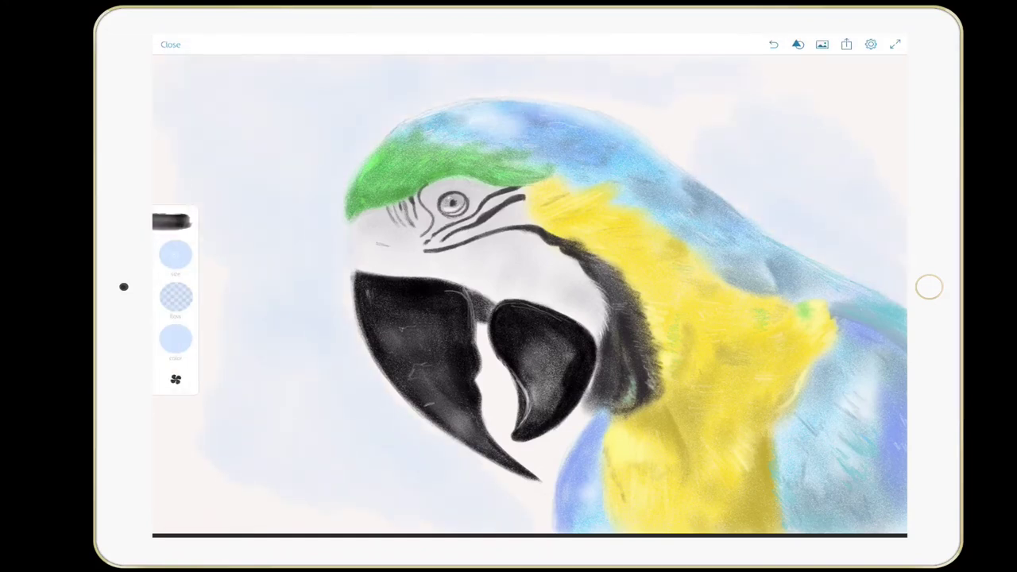
left_click_drag(461, 83, 531, 64)
left_click_drag(635, 163, 733, 99)
Zoom out and switch to a slightly different blue, washing the upper right and above the head.
left_click(175, 254)
left_click_drag(486, 366, 530, 473)
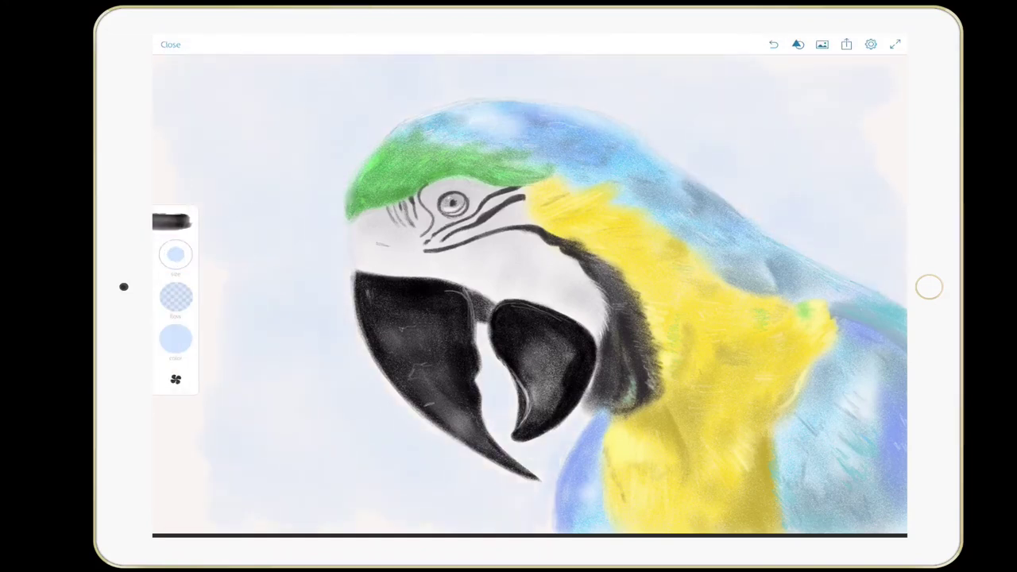
scroll(529, 294, "down", 5)
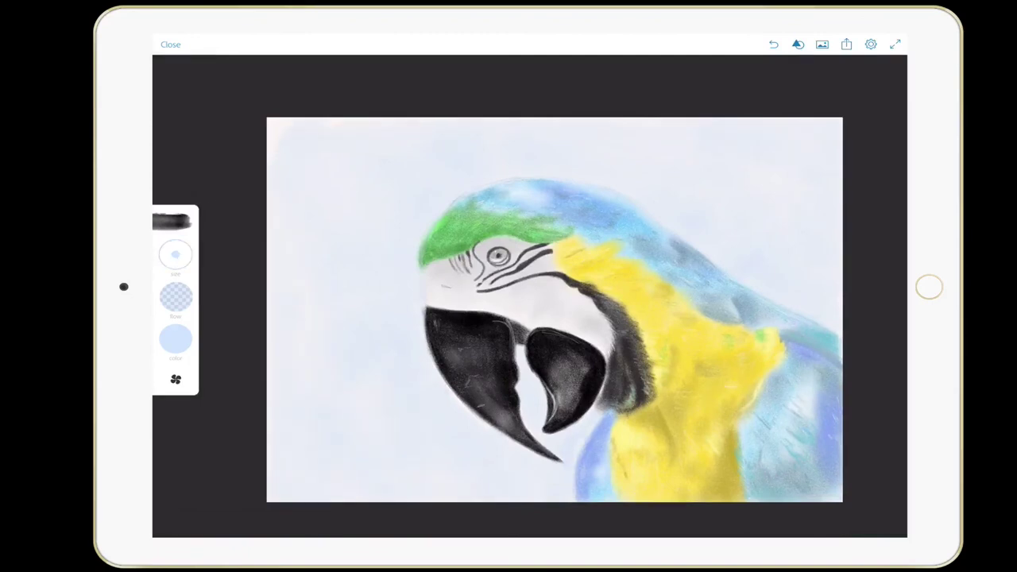
left_click(176, 339)
mouse_move(671, 218)
left_mouse_down()
mouse_move(756, 262)
mouse_move(817, 314)
left_mouse_up()
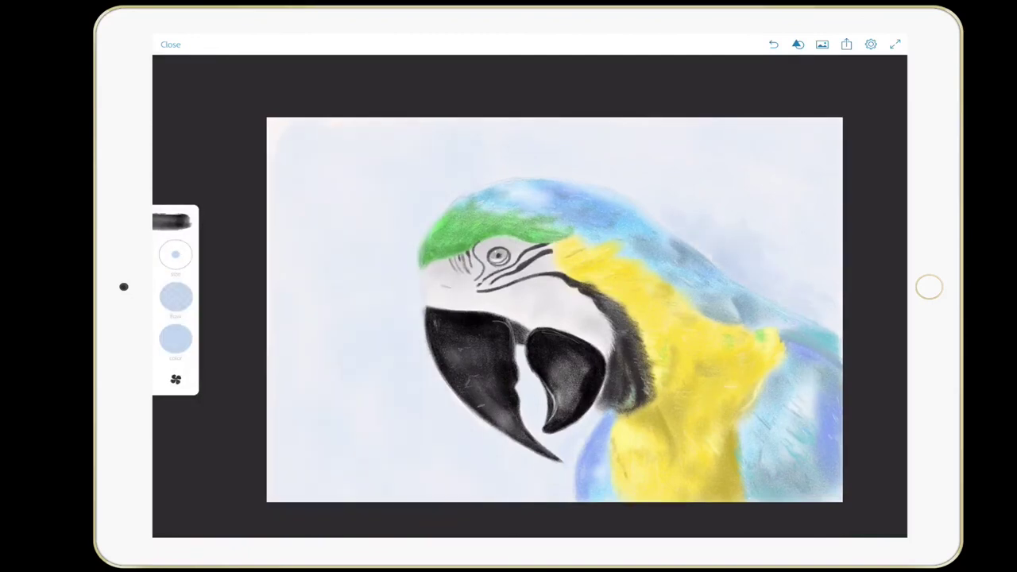
mouse_move(548, 137)
left_mouse_down()
mouse_move(497, 175)
mouse_move(449, 191)
mouse_move(461, 151)
mouse_move(386, 258)
left_mouse_up()
left_click_drag(548, 178, 604, 147)
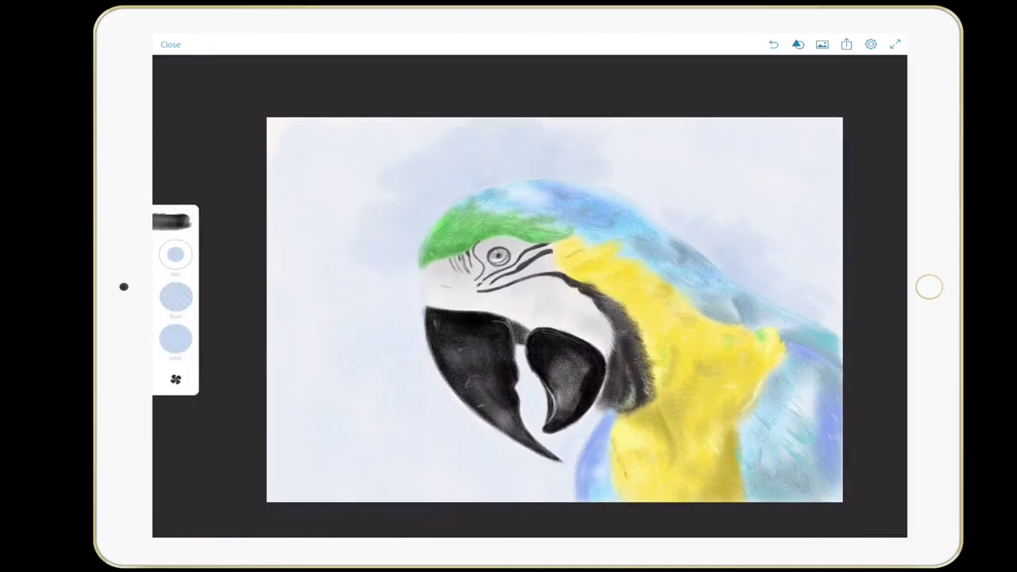
left_click_drag(683, 215, 715, 155)
Wash pale blue left of and below the head, softening and deepening it under the beak.
left_click_drag(417, 274, 365, 330)
left_click_drag(361, 278, 310, 350)
left_click_drag(432, 322, 397, 405)
left_click_drag(350, 362, 413, 425)
mouse_move(421, 397)
left_mouse_down()
mouse_move(484, 461)
mouse_move(561, 491)
left_mouse_up()
left_click_drag(176, 254, 170, 257)
mouse_move(527, 364)
left_mouse_down()
mouse_move(532, 437)
mouse_move(548, 405)
mouse_move(573, 453)
left_mouse_up()
left_click_drag(567, 488, 532, 496)
Lighten the lower-left background with a whitish pale pink stroke.
left_click(175, 339)
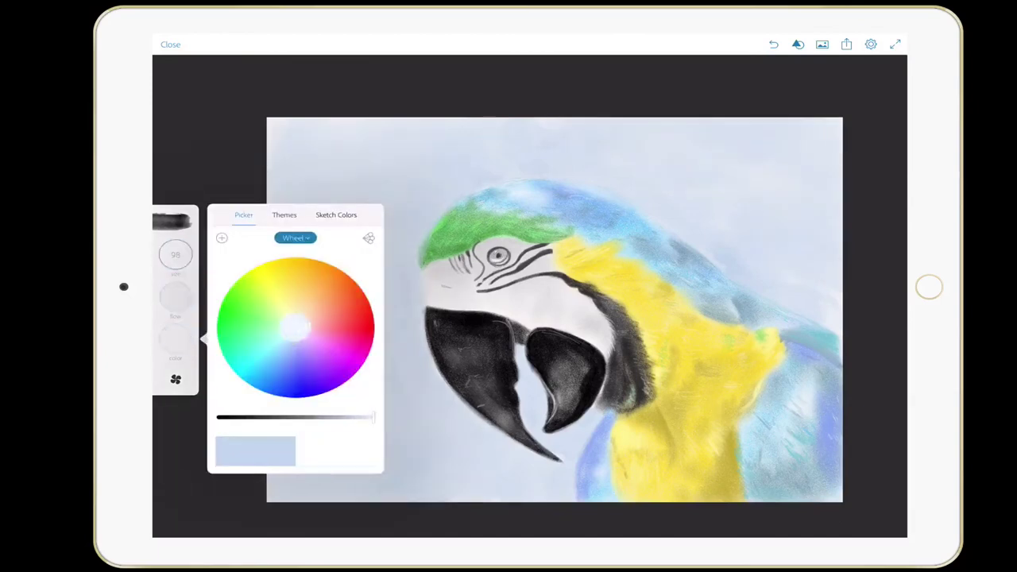
left_click(298, 321)
left_click(175, 339)
left_click_drag(342, 421, 500, 484)
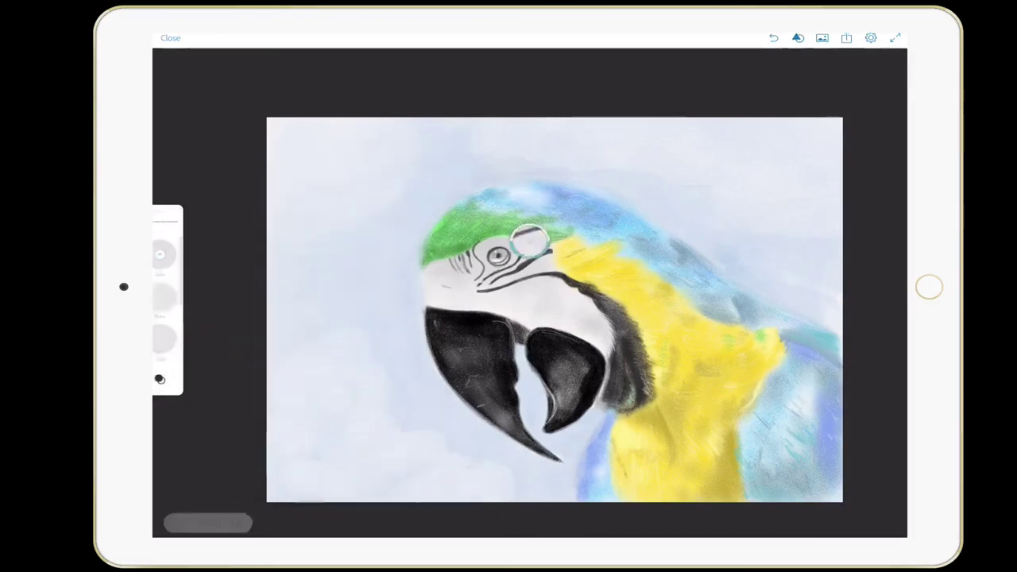
Extend sampled crown green along the crown's lower edge, brighten the green, then pick dark grey.
scroll(529, 295, "up", 5)
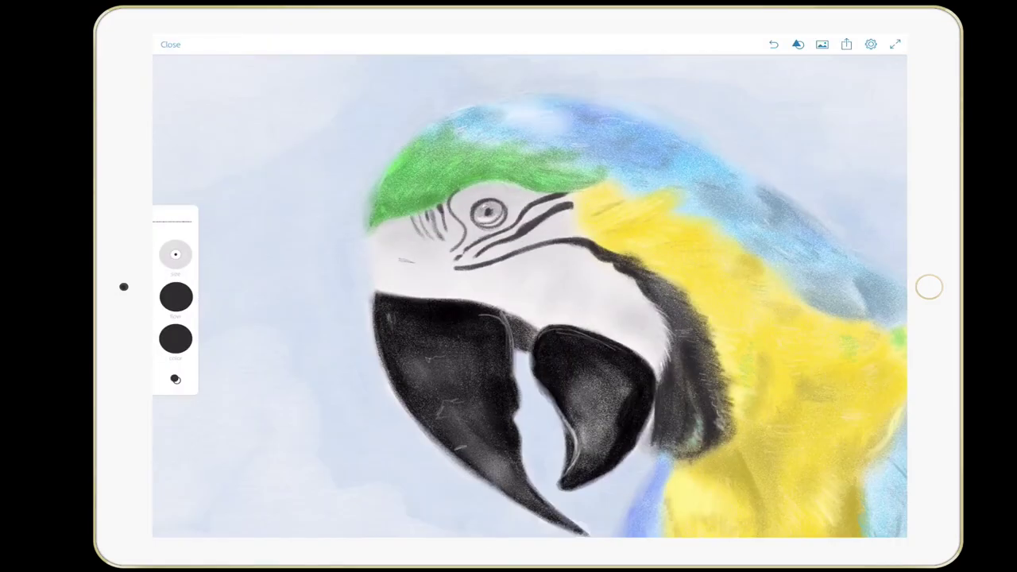
left_click(431, 166)
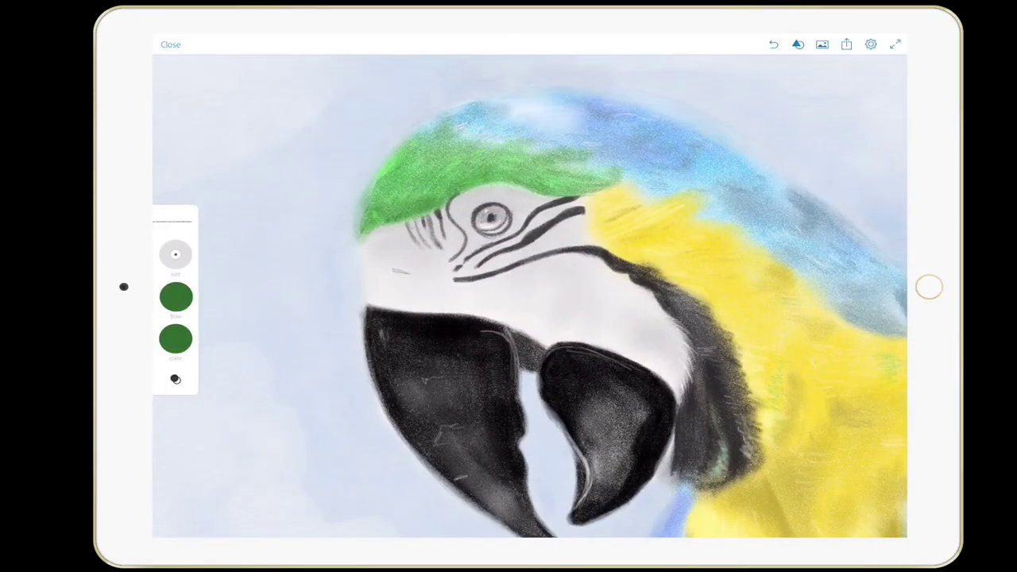
left_click_drag(449, 195, 364, 237)
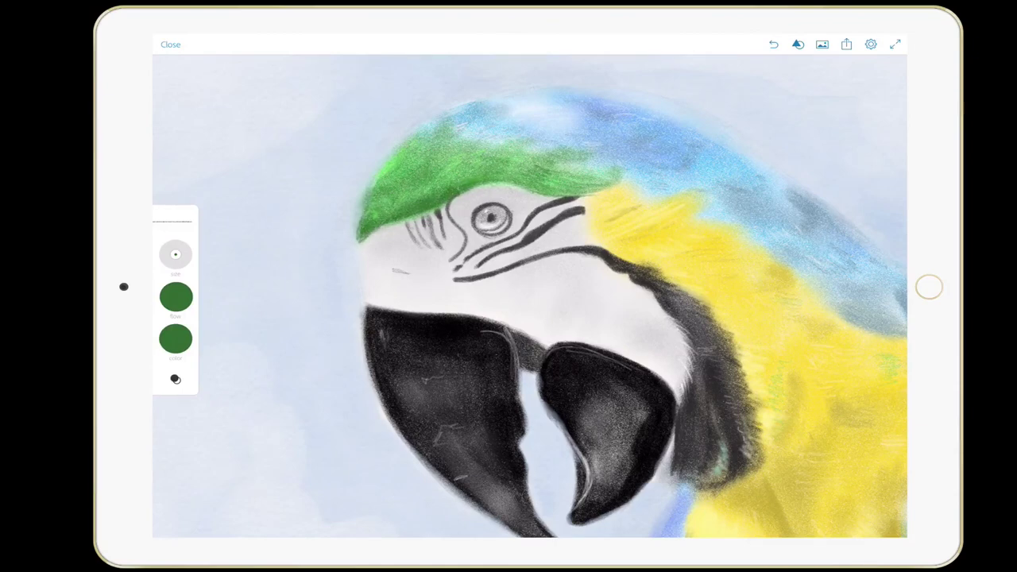
left_click(175, 339)
left_click_drag(290, 416, 373, 415)
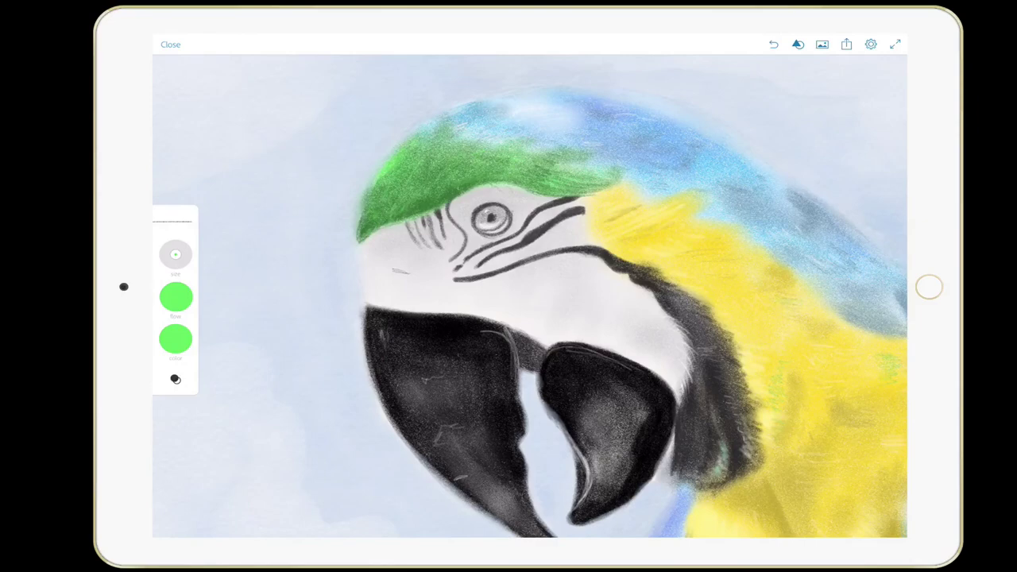
scroll(524, 302, "down", 3)
left_click(176, 339)
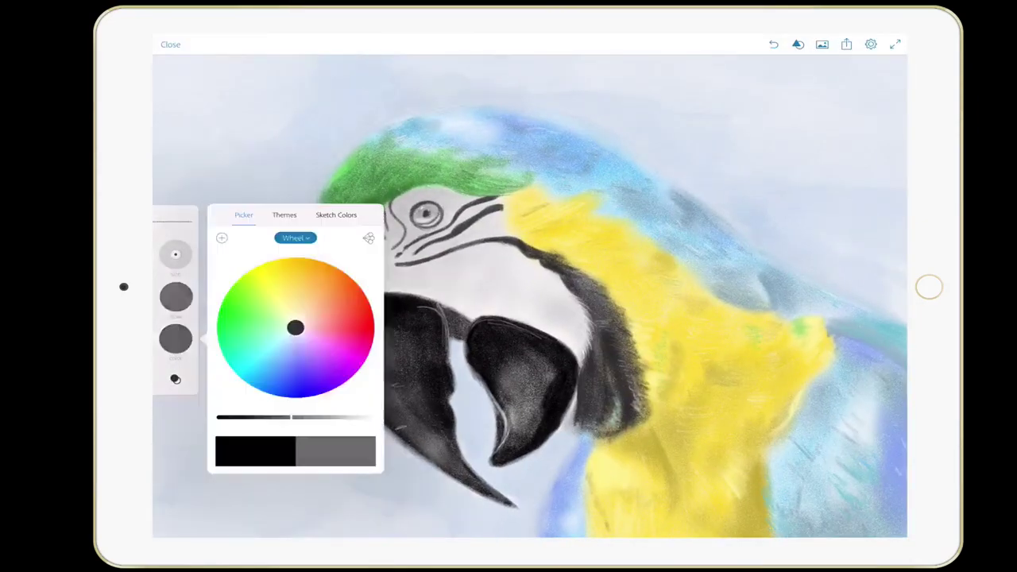